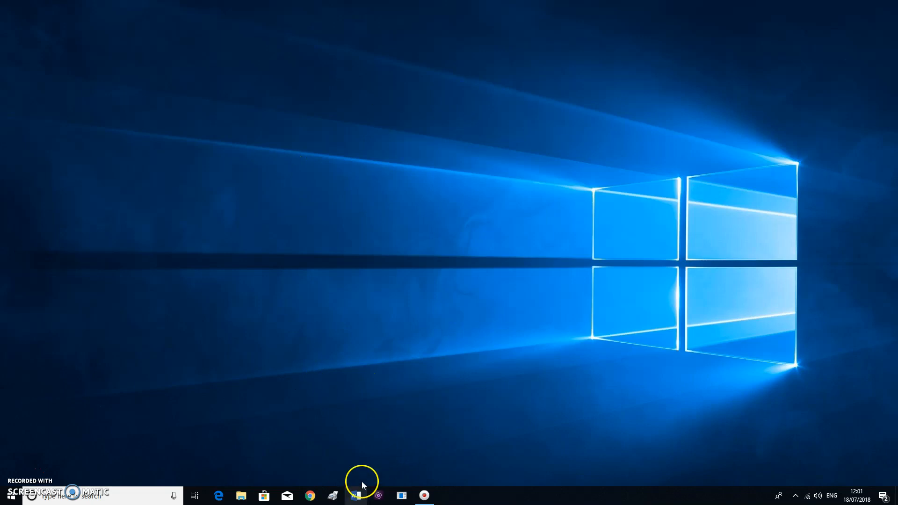
Open the 100CANON folder on the Canon EOS 60D camera's SD card in File Explorer
{"action": "left_click", "coordinate": [241, 496]}
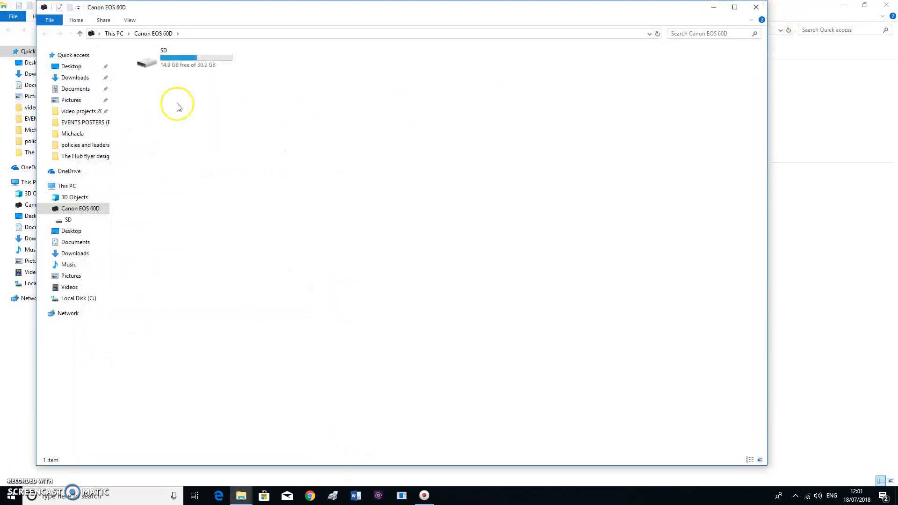
{"action": "double_click", "coordinate": [162, 57]}
{"action": "double_click", "coordinate": [168, 60]}
{"action": "double_click", "coordinate": [167, 61]}
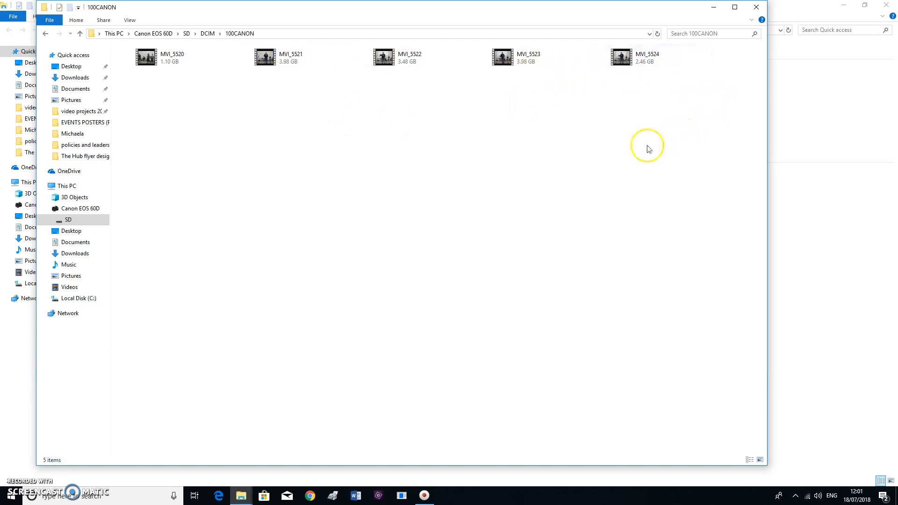
Place the clips MVI_5521 to MVI_5524 on the clipboard and open the video projects 2018 folder
{"action": "left_click_drag", "start_coordinate": [711, 122], "coordinate": [287, 42]}
{"action": "right_click", "coordinate": [293, 53]}
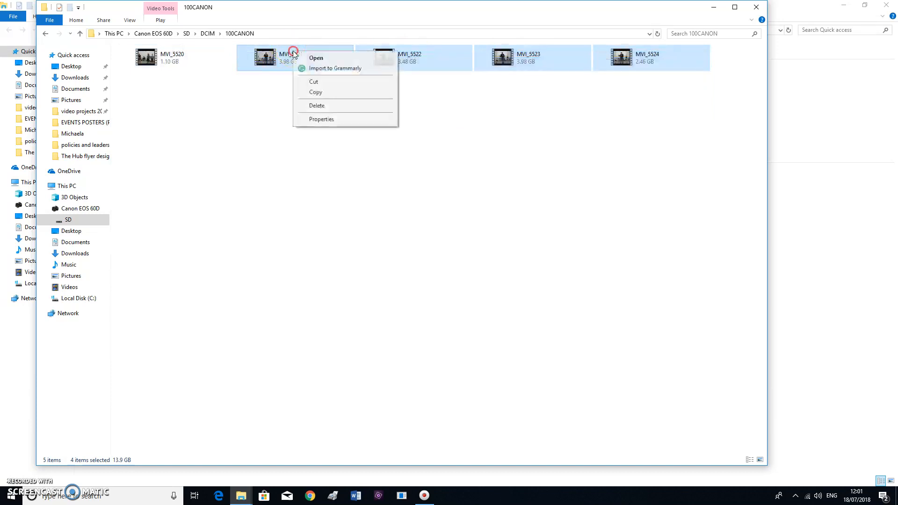
{"action": "left_click", "coordinate": [317, 86]}
{"action": "left_click", "coordinate": [81, 111]}
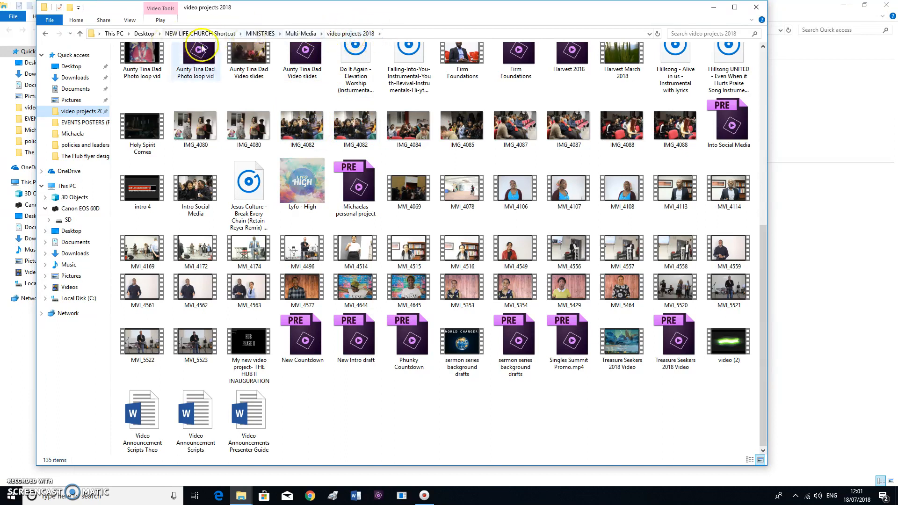
Browse from This PC through Desktop, NEW LIFE CHURCH Shortcut, MINISTRIES and Multi-Media to video projects 2018 and look through its files
{"action": "left_click", "coordinate": [112, 34]}
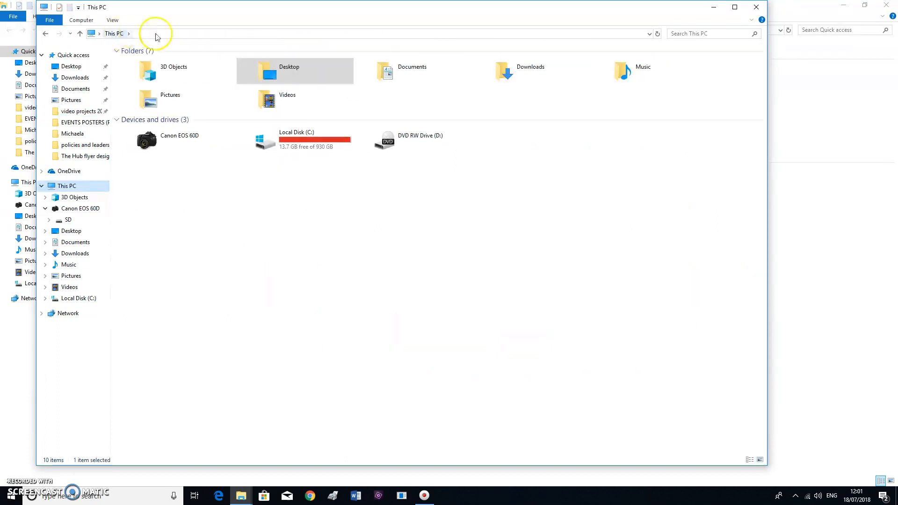
{"action": "double_click", "coordinate": [258, 74]}
{"action": "scroll", "coordinate": [232, 312], "scroll_direction": "down", "scroll_amount": 10}
{"action": "scroll", "coordinate": [232, 312], "scroll_direction": "down", "scroll_amount": 20}
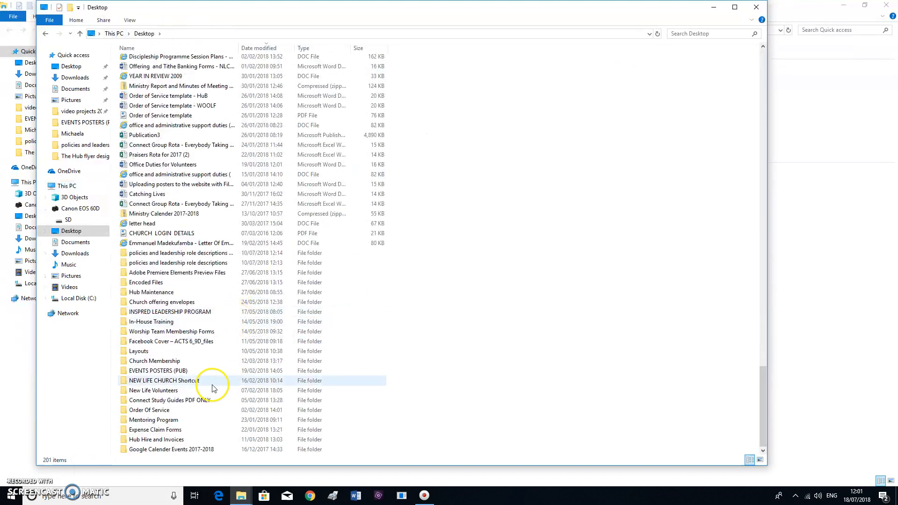
{"action": "double_click", "coordinate": [197, 381]}
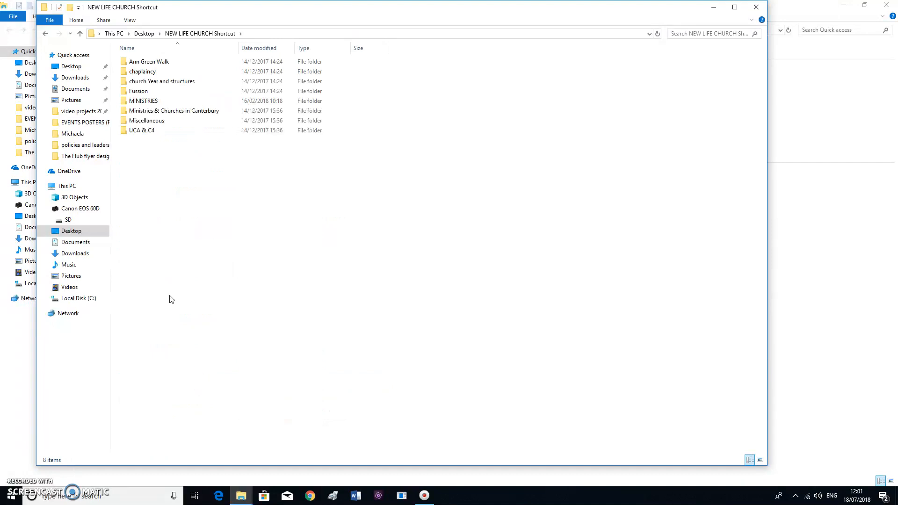
{"action": "double_click", "coordinate": [145, 101]}
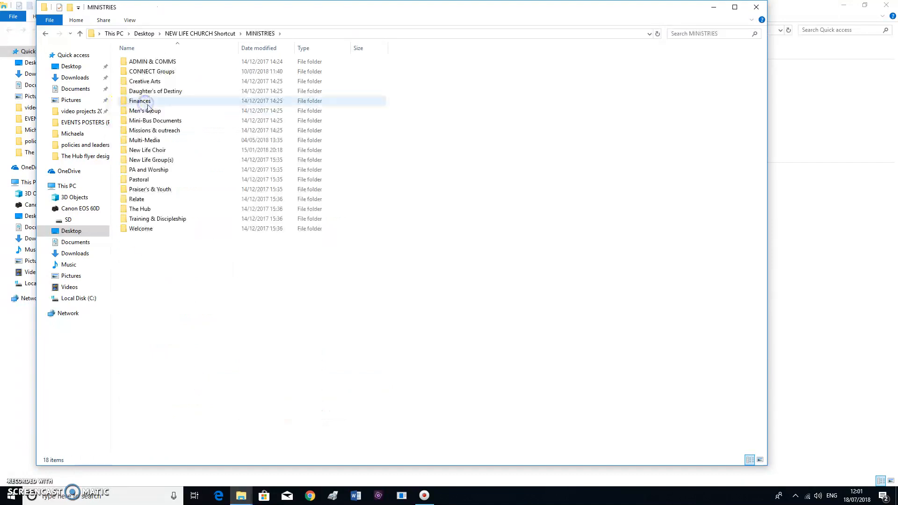
{"action": "double_click", "coordinate": [156, 140]}
{"action": "double_click", "coordinate": [167, 219]}
{"action": "scroll", "coordinate": [439, 327], "scroll_direction": "down", "scroll_amount": 5}
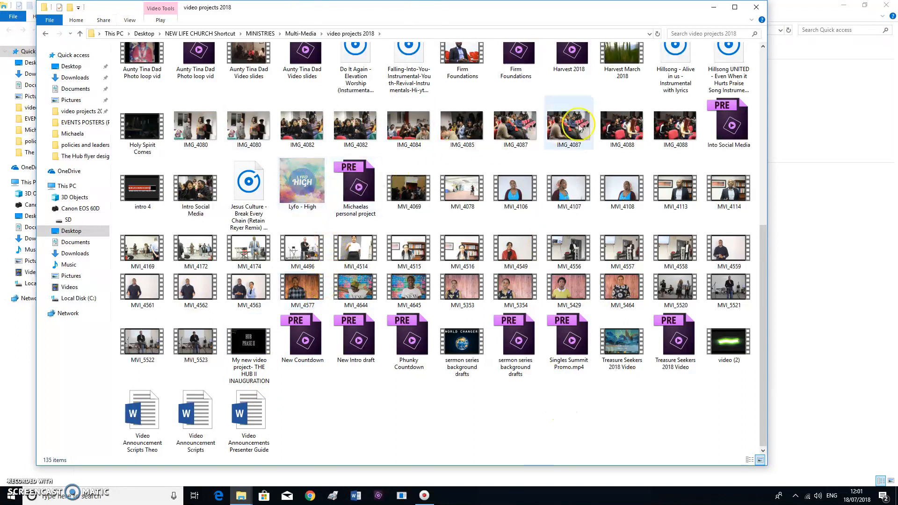
{"action": "scroll", "coordinate": [678, 290], "scroll_direction": "up", "scroll_amount": 6}
{"action": "scroll", "coordinate": [708, 360], "scroll_direction": "down", "scroll_amount": 6}
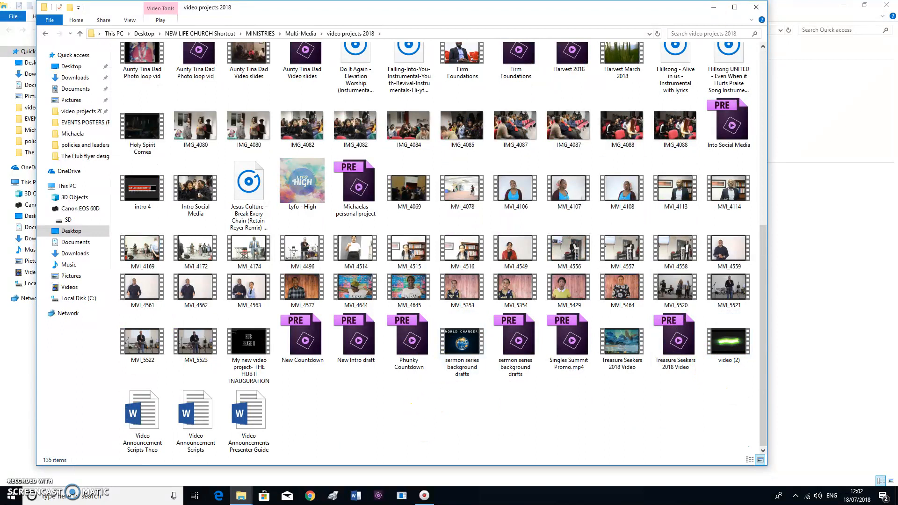
Close both File Explorer windows and start Adobe Premiere Elements
{"action": "left_click", "coordinate": [756, 8]}
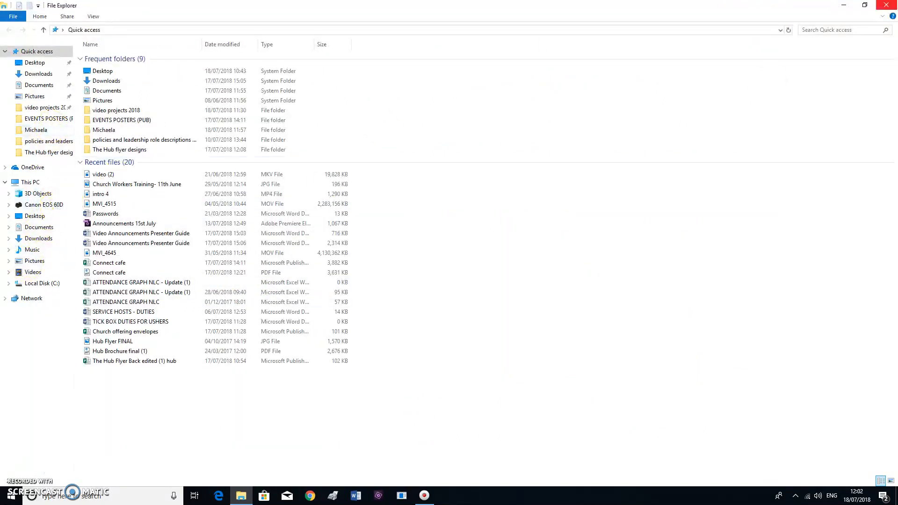
{"action": "left_click", "coordinate": [886, 5]}
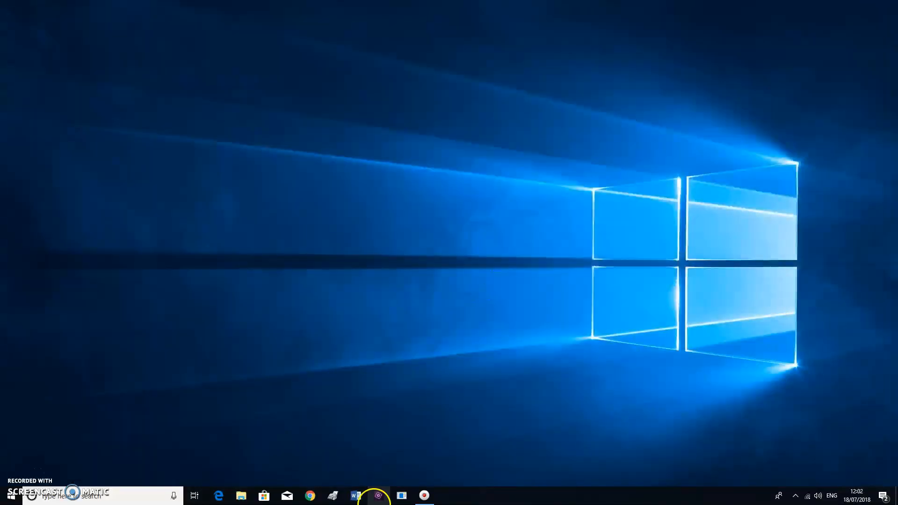
{"action": "left_click", "coordinate": [379, 495]}
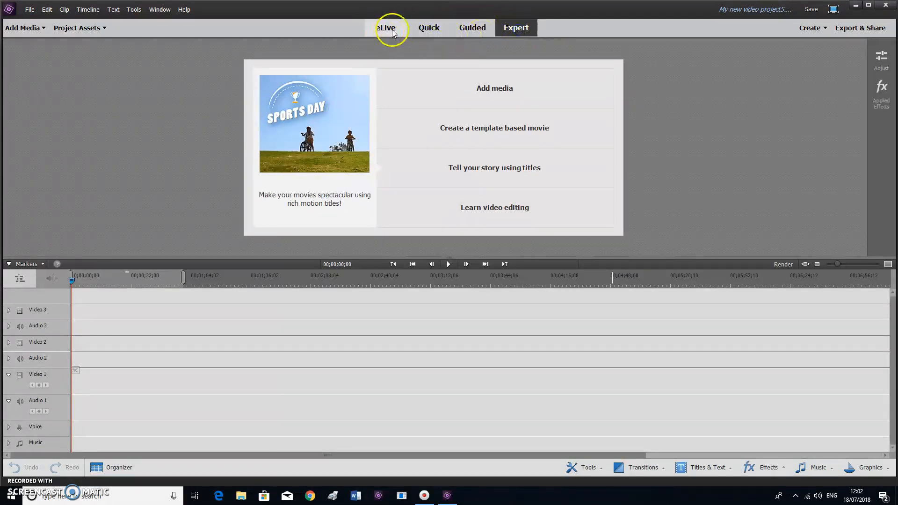
Try the Quick workspace, return to Expert and enlarge the timeline area upward
{"action": "left_click", "coordinate": [429, 28]}
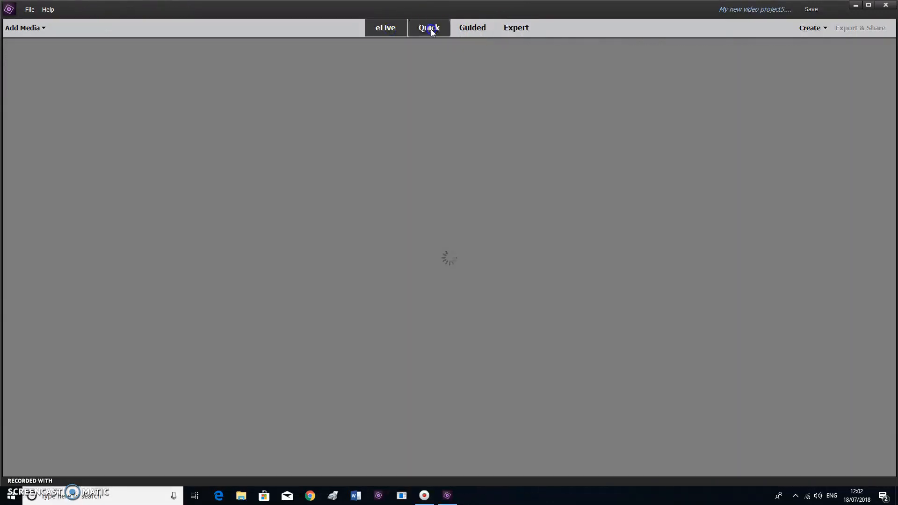
{"action": "left_click", "coordinate": [515, 28]}
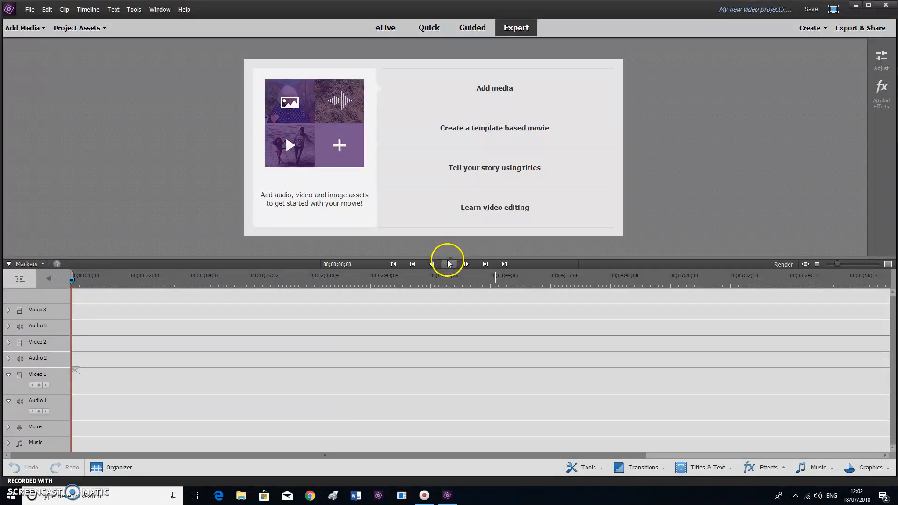
{"action": "left_click_drag", "start_coordinate": [451, 254], "coordinate": [458, 168]}
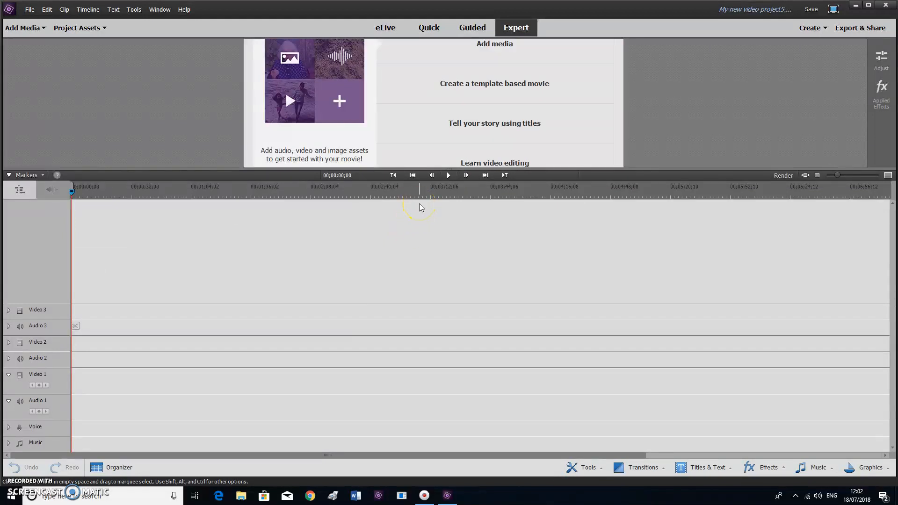
Import the video MVI_4549 from the Multi-Media folder's video projects 2018 subfolder into the project
{"action": "left_click", "coordinate": [23, 29]}
{"action": "left_click", "coordinate": [52, 100]}
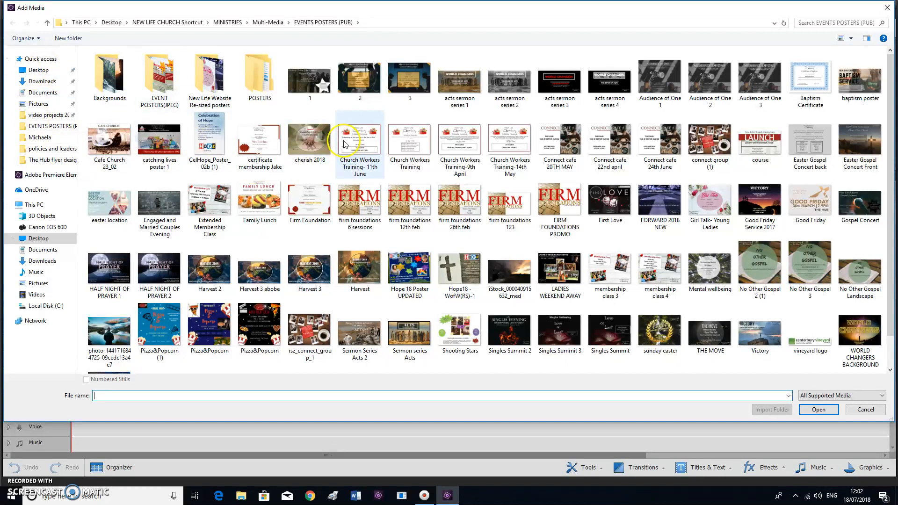
{"action": "left_click", "coordinate": [270, 23]}
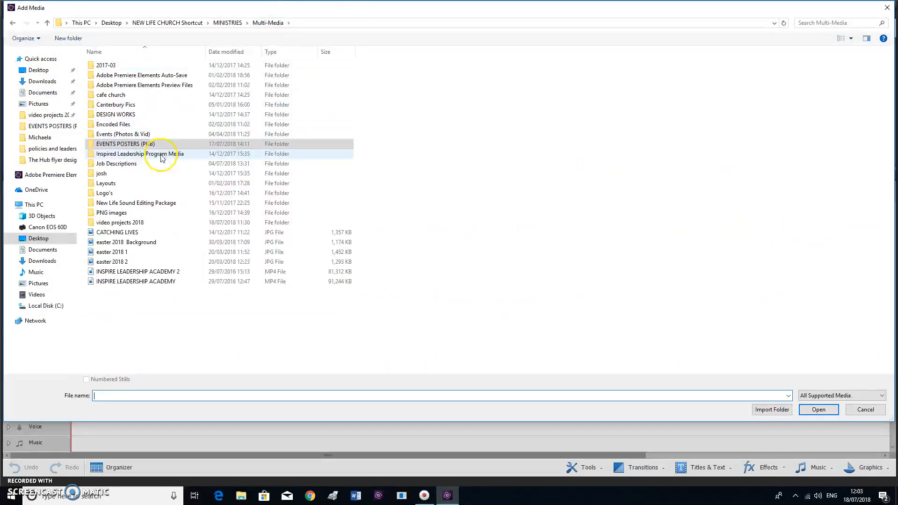
{"action": "double_click", "coordinate": [127, 222]}
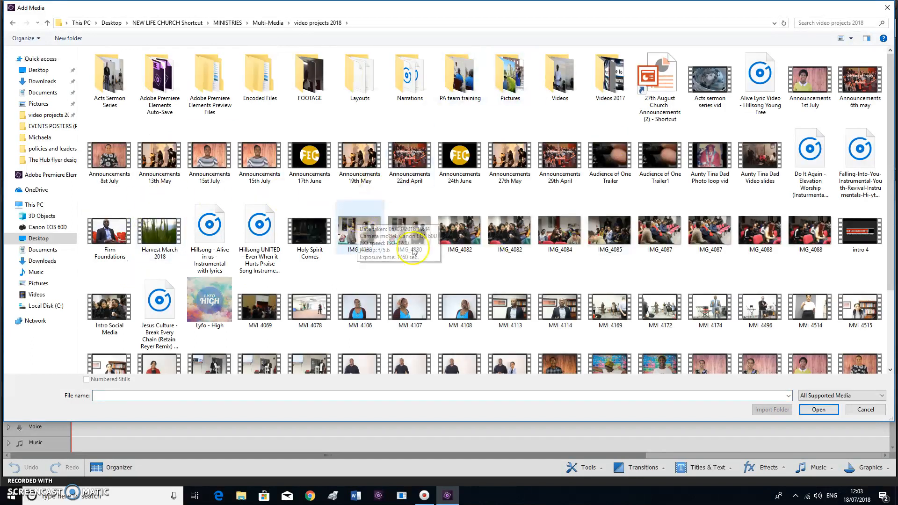
{"action": "scroll", "coordinate": [330, 257], "scroll_direction": "down", "scroll_amount": 2}
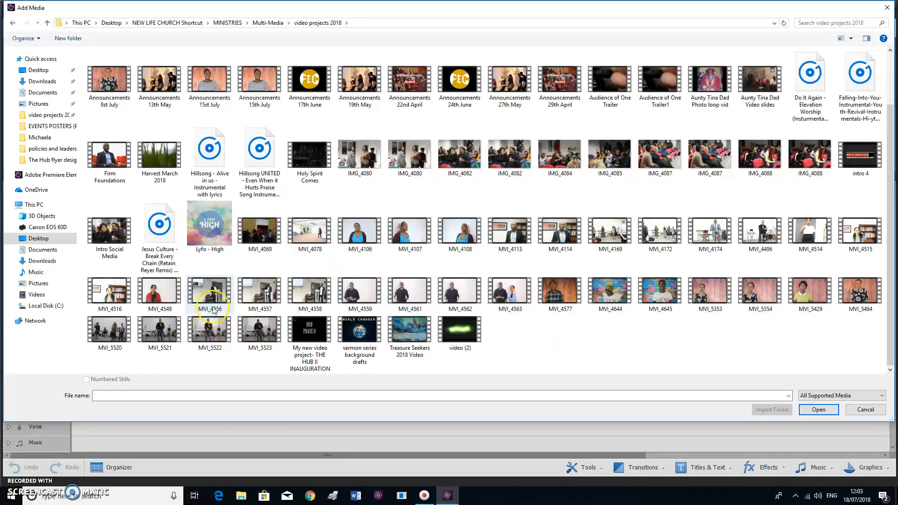
{"action": "double_click", "coordinate": [168, 298]}
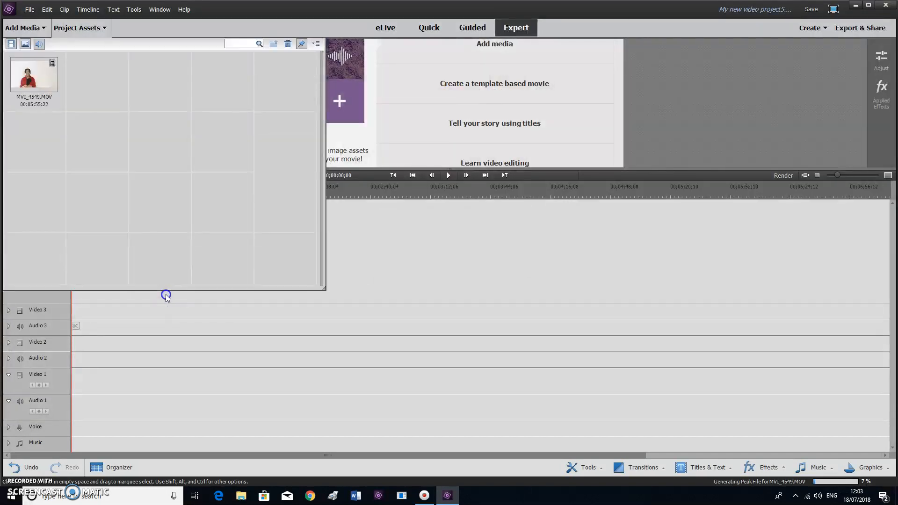
Preview the MVI_4549.MOV clip and place it at the start of the Video 1 and Audio 1 tracks
{"action": "double_click", "coordinate": [33, 86]}
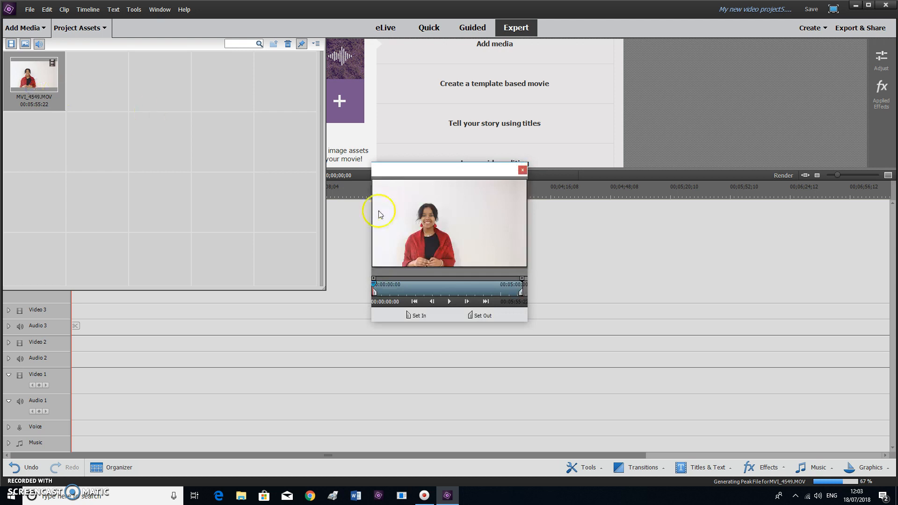
{"action": "left_click", "coordinate": [522, 169]}
{"action": "left_click_drag", "start_coordinate": [51, 185], "coordinate": [73, 388]}
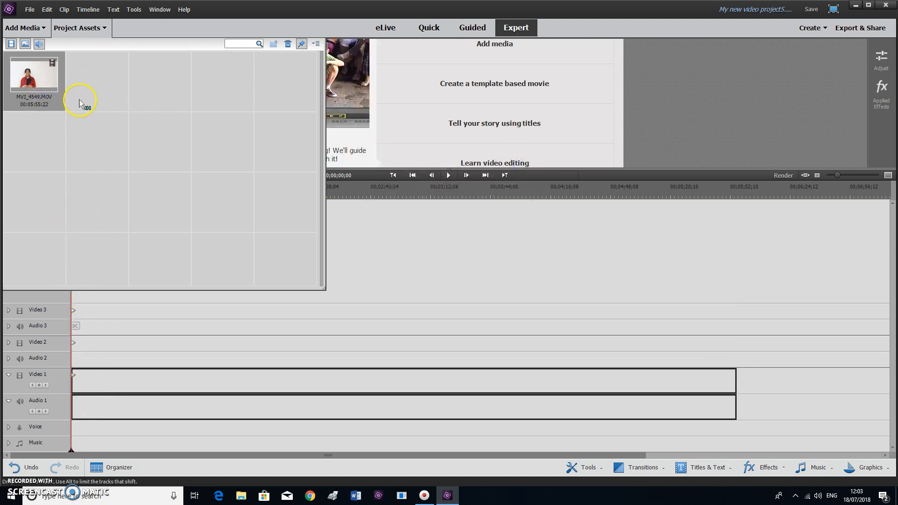
{"action": "left_click_drag", "start_coordinate": [79, 104], "coordinate": [80, 96]}
{"action": "left_click", "coordinate": [78, 28]}
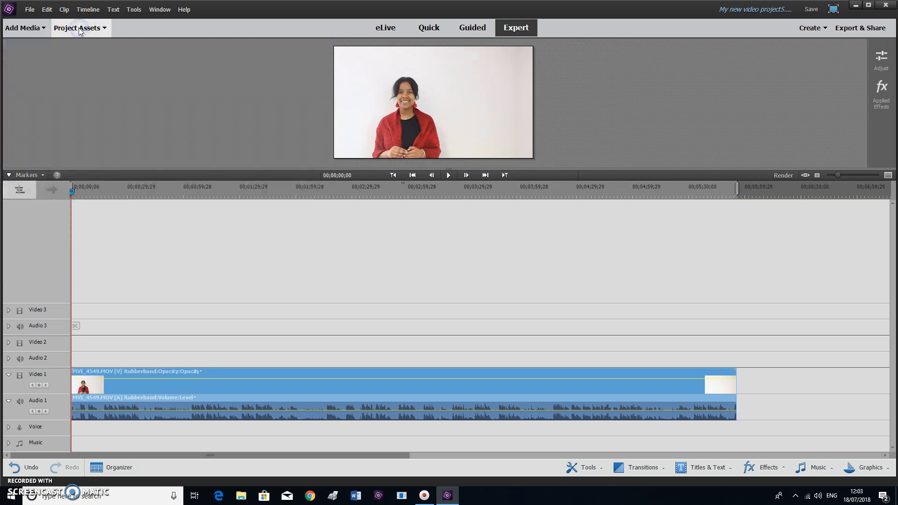
{"action": "left_click", "coordinate": [152, 374]}
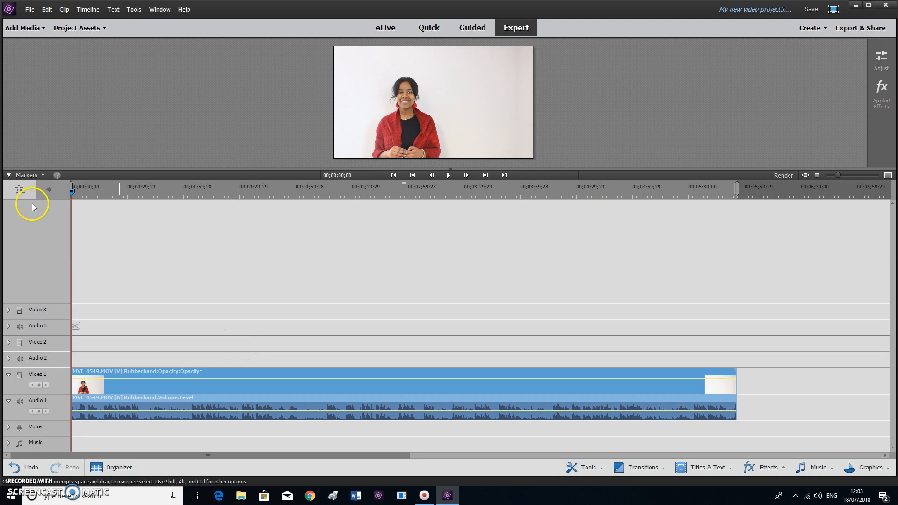
Import the Hillsong UNITED - Even When it Hurts Praise Song Instrumental audio file from video projects 2018
{"action": "left_click", "coordinate": [40, 29]}
{"action": "left_click", "coordinate": [58, 84]}
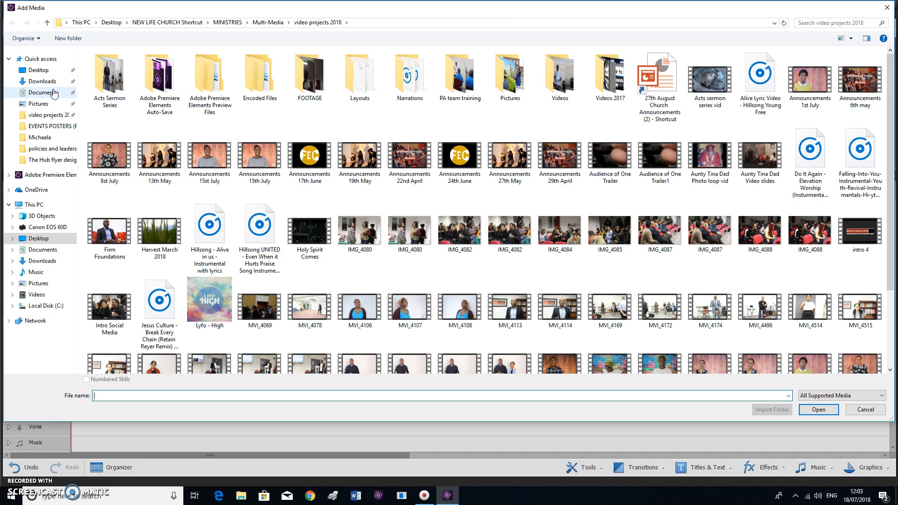
{"action": "left_click", "coordinate": [251, 249]}
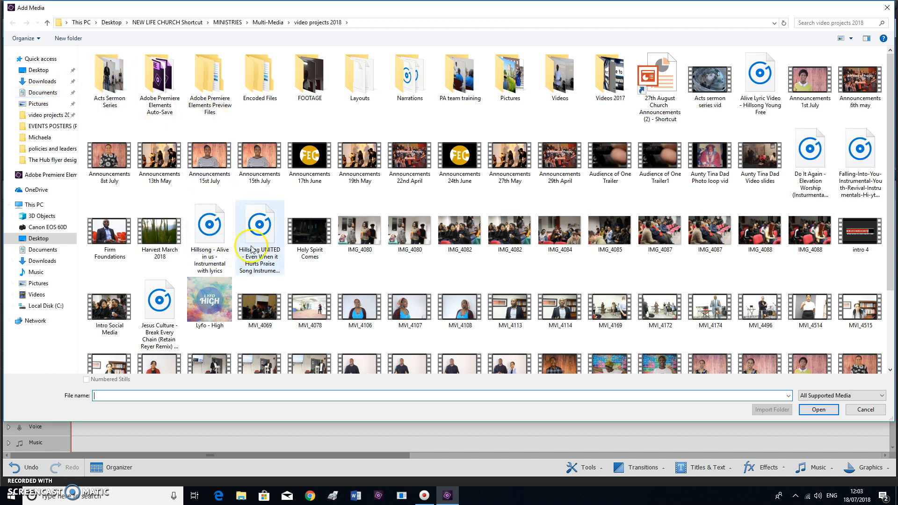
{"action": "double_click", "coordinate": [254, 246]}
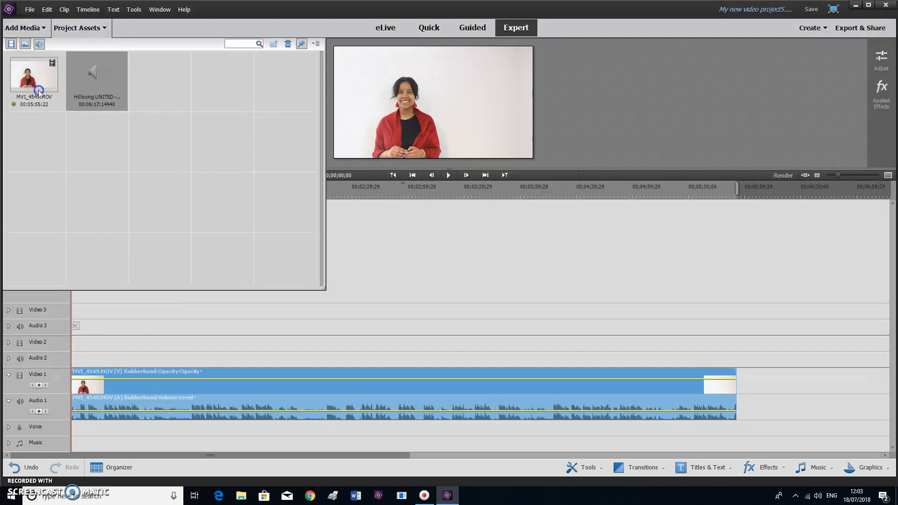
{"action": "left_click", "coordinate": [89, 30]}
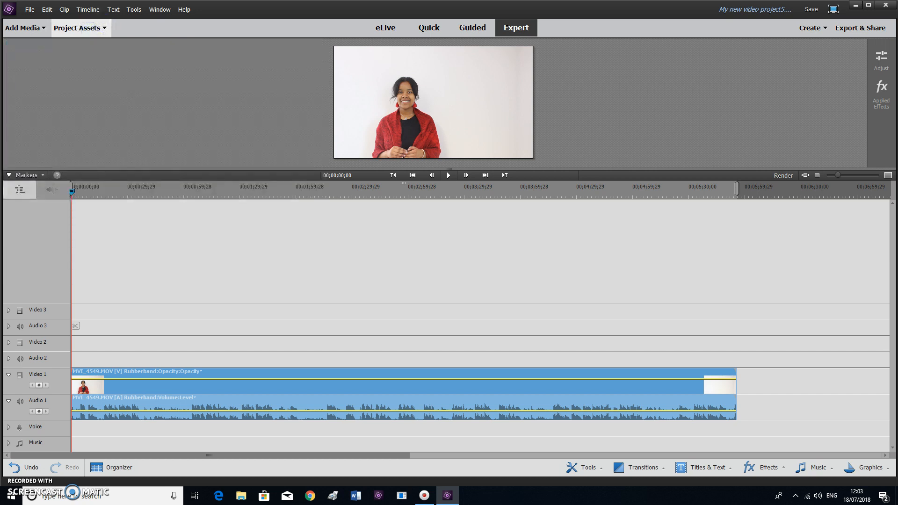
{"action": "left_click", "coordinate": [90, 28]}
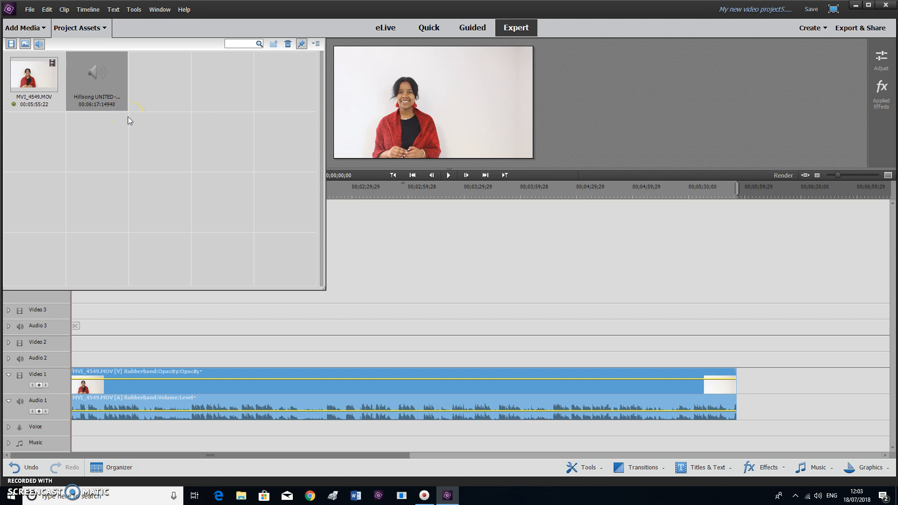
{"action": "left_click", "coordinate": [89, 28]}
{"action": "left_click", "coordinate": [74, 69]}
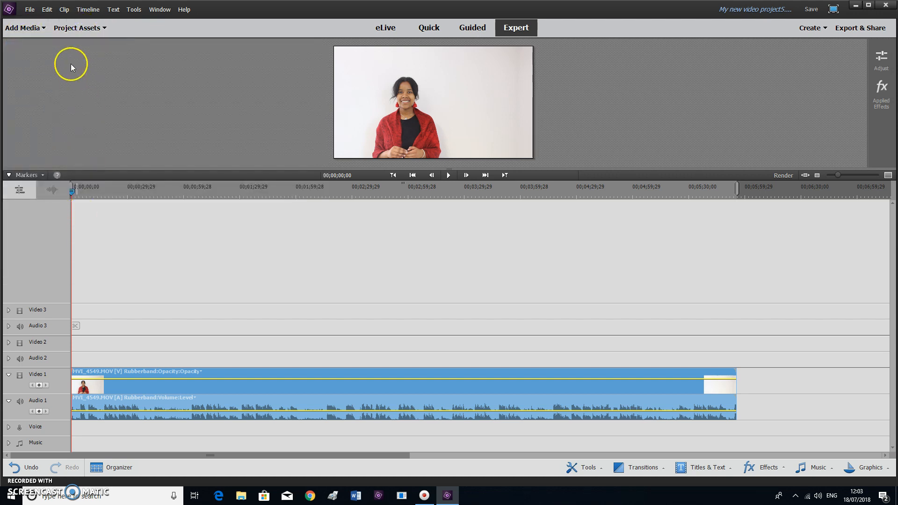
Place the Hillsong UNITED instrumental from the project assets at the start of the Music track
{"action": "left_click", "coordinate": [88, 28]}
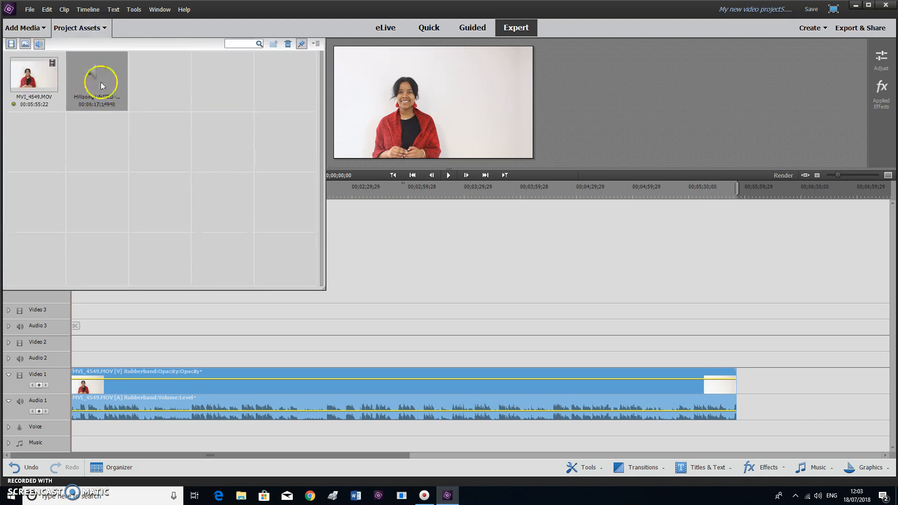
{"action": "left_click_drag", "start_coordinate": [103, 84], "coordinate": [58, 448]}
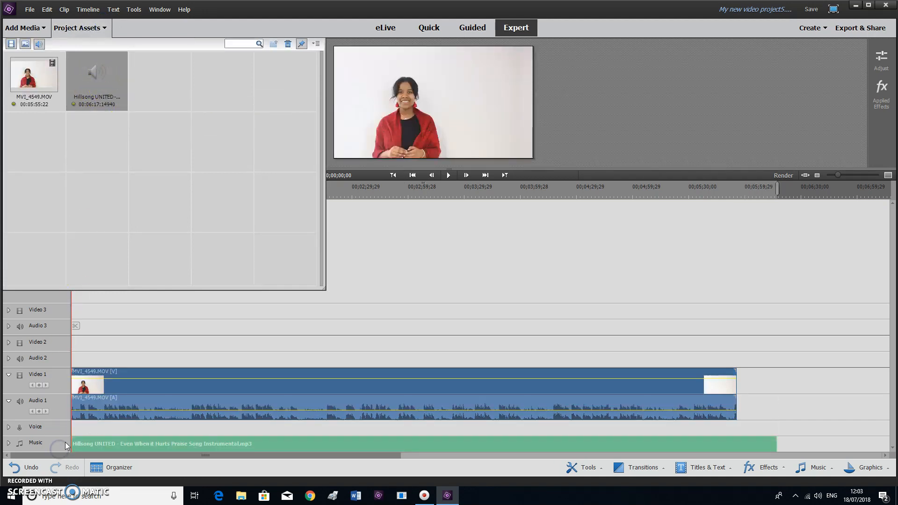
{"action": "left_click", "coordinate": [91, 27]}
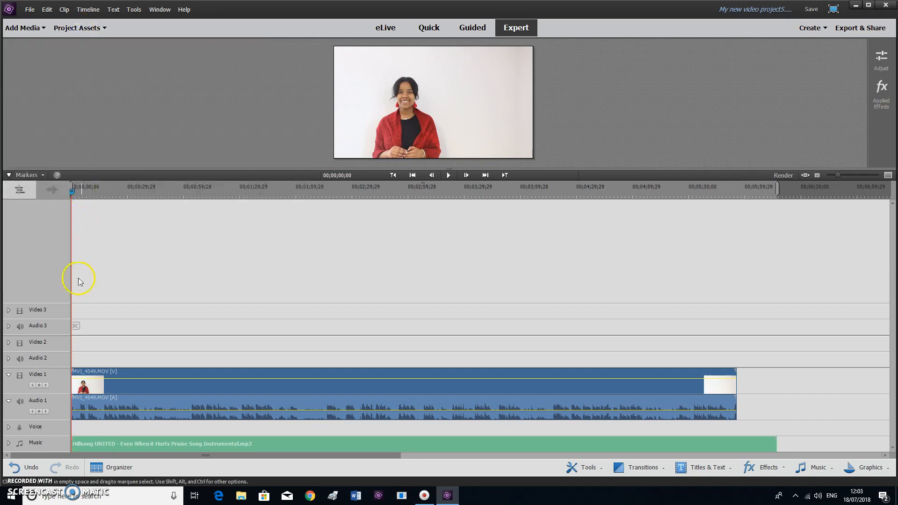
Shift the MVI_4549 clip along the timeline to free space at the start, and import the intro 4 video from video projects 2018
{"action": "left_click_drag", "start_coordinate": [120, 355], "coordinate": [282, 409]}
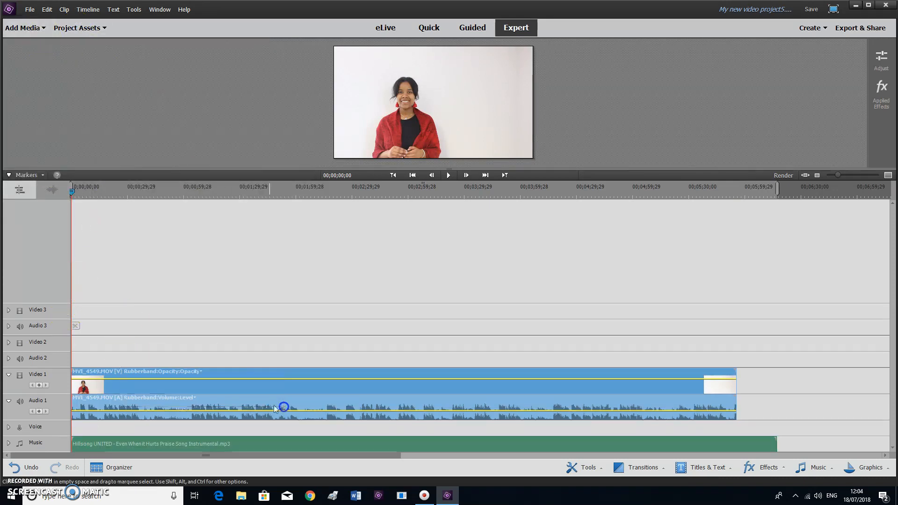
{"action": "left_click_drag", "start_coordinate": [223, 386], "coordinate": [435, 388]}
{"action": "left_click", "coordinate": [41, 31]}
{"action": "left_click", "coordinate": [76, 80]}
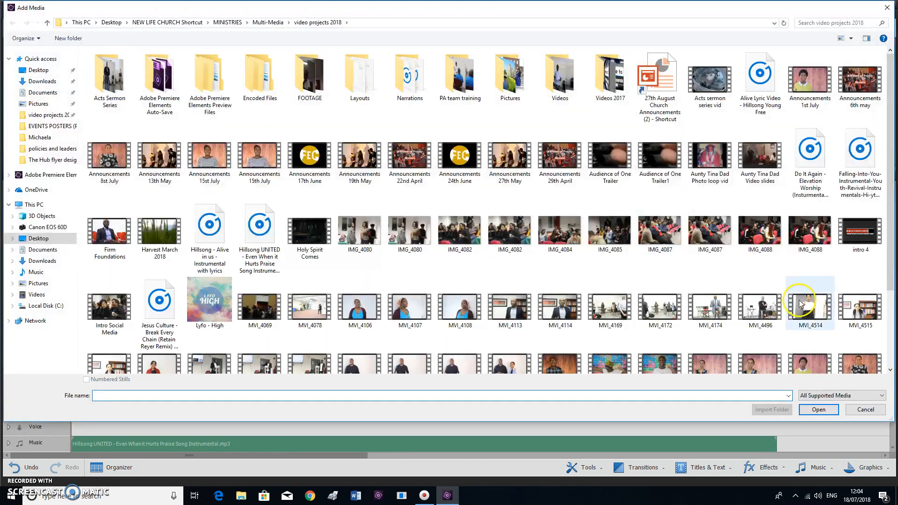
{"action": "double_click", "coordinate": [873, 255]}
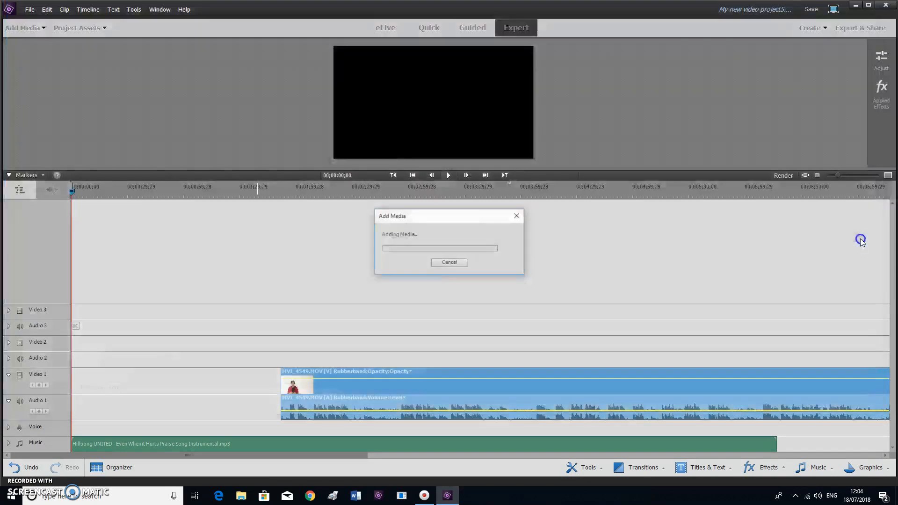
Place intro 4.mp4 at the start of the Video 1 track and move the MVI_4549 clip directly against its end
{"action": "left_click_drag", "start_coordinate": [159, 79], "coordinate": [64, 381]}
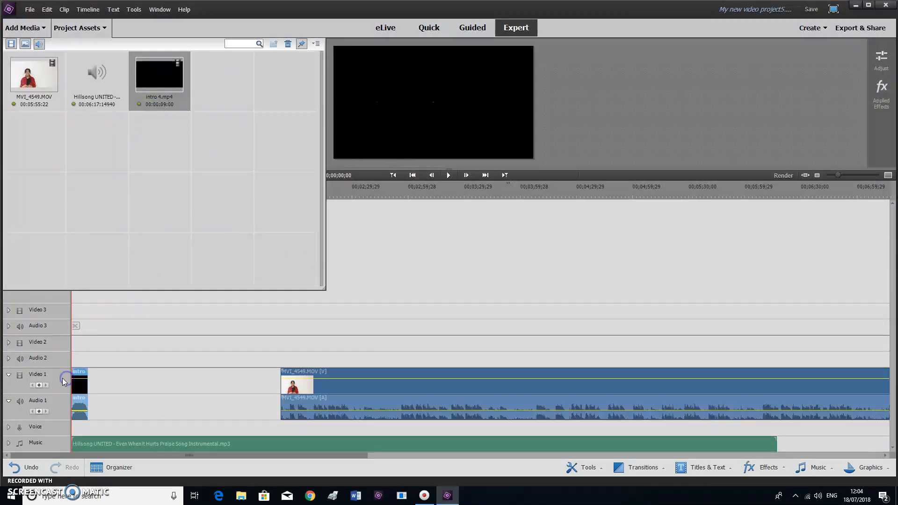
{"action": "left_click", "coordinate": [92, 27]}
{"action": "left_click_drag", "start_coordinate": [314, 378], "coordinate": [121, 379]}
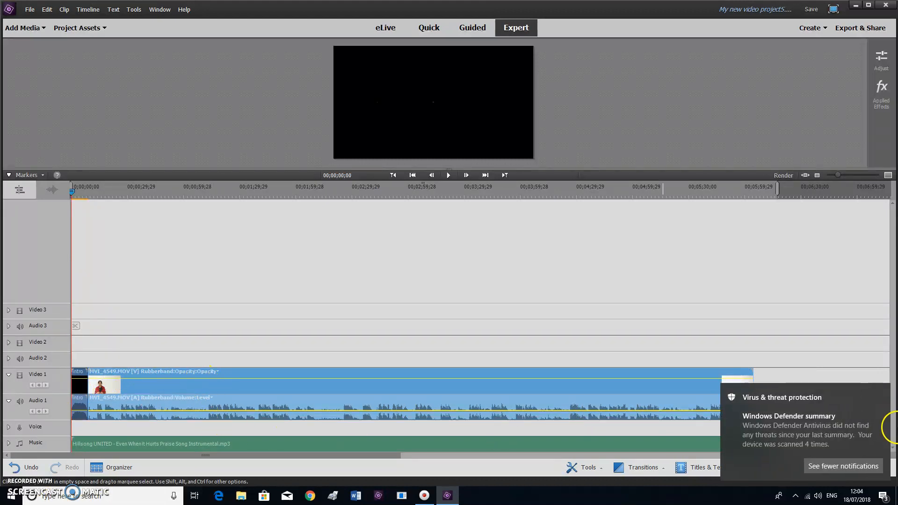
{"action": "left_click", "coordinate": [882, 393]}
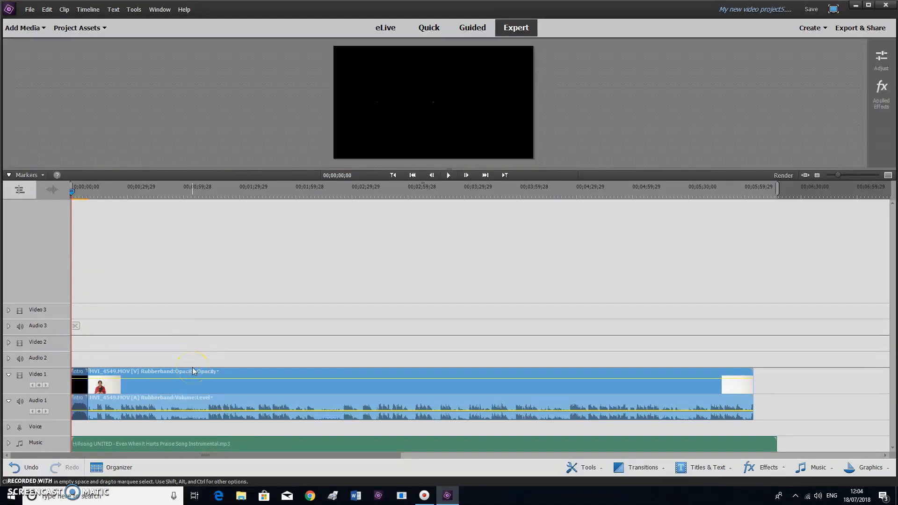
Scrub and play the timeline across the cut between the intro 4 and MVI_4549 clips
{"action": "left_click", "coordinate": [93, 199]}
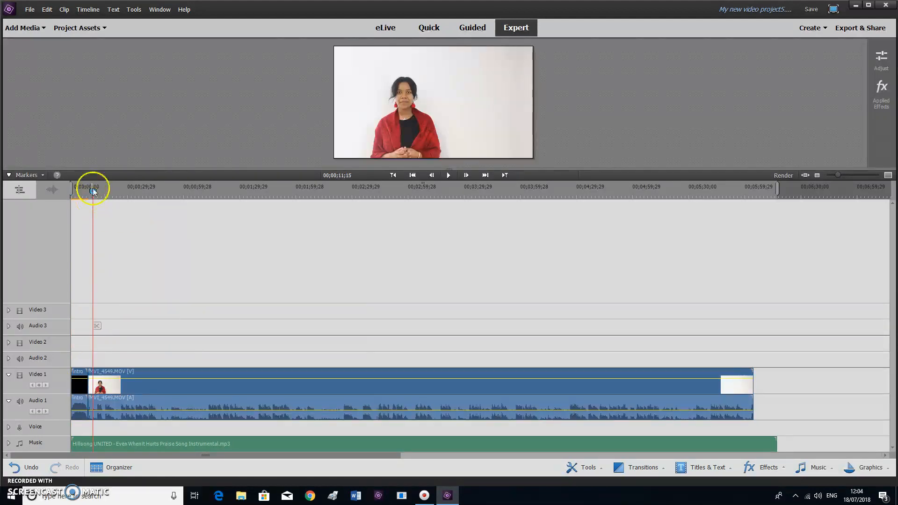
{"action": "left_click", "coordinate": [86, 191]}
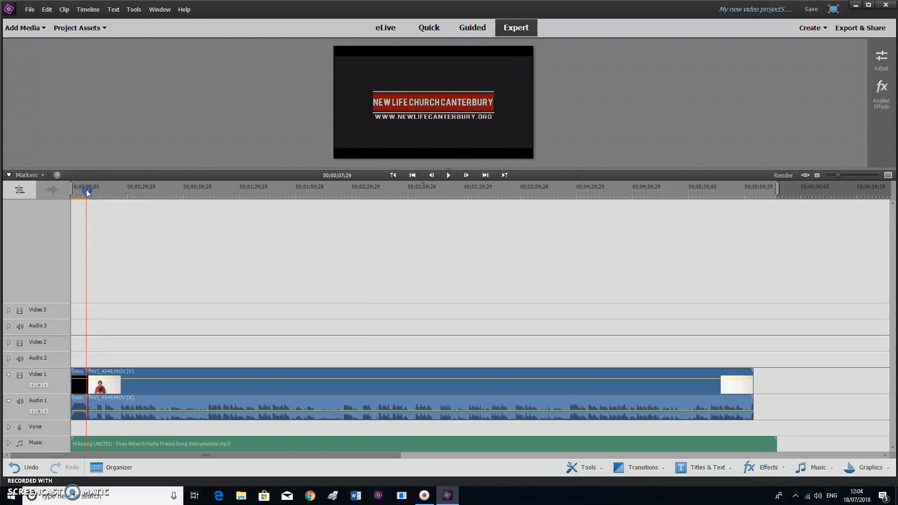
{"action": "left_click_drag", "start_coordinate": [86, 189], "coordinate": [88, 189]}
{"action": "key", "text": "space"}
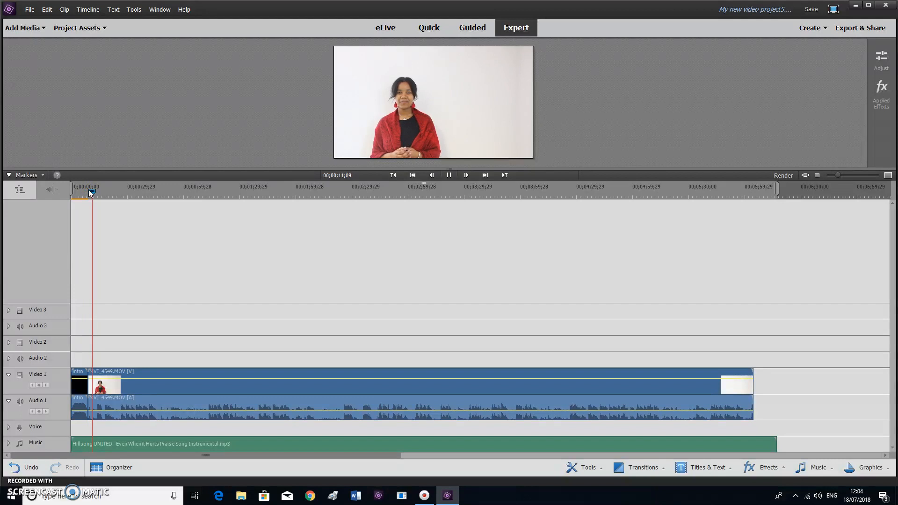
{"action": "key", "text": "space"}
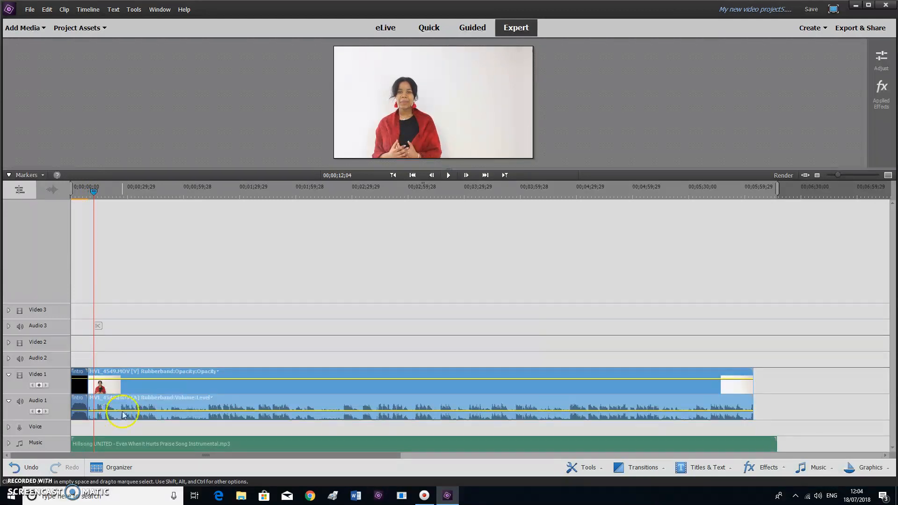
Mute the Music track and play the intro 4 clip from the beginning of the timeline
{"action": "left_click", "coordinate": [80, 381]}
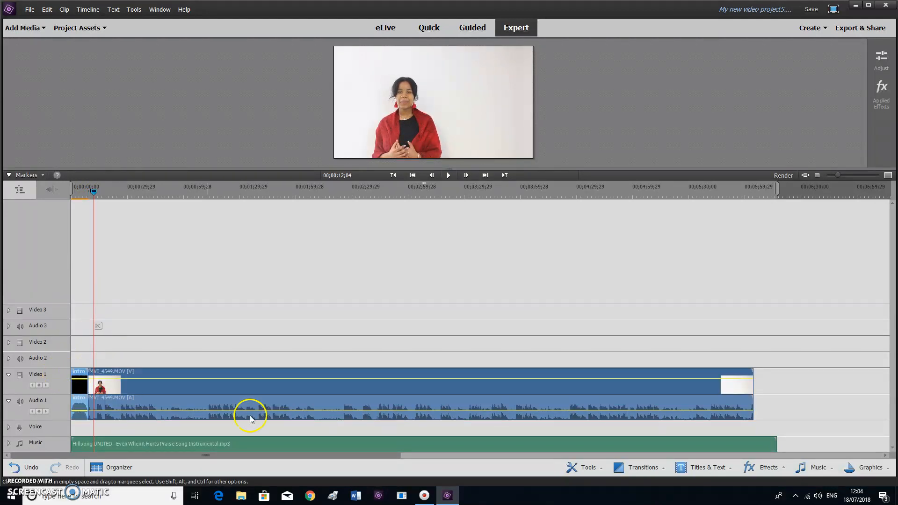
{"action": "left_click", "coordinate": [235, 447]}
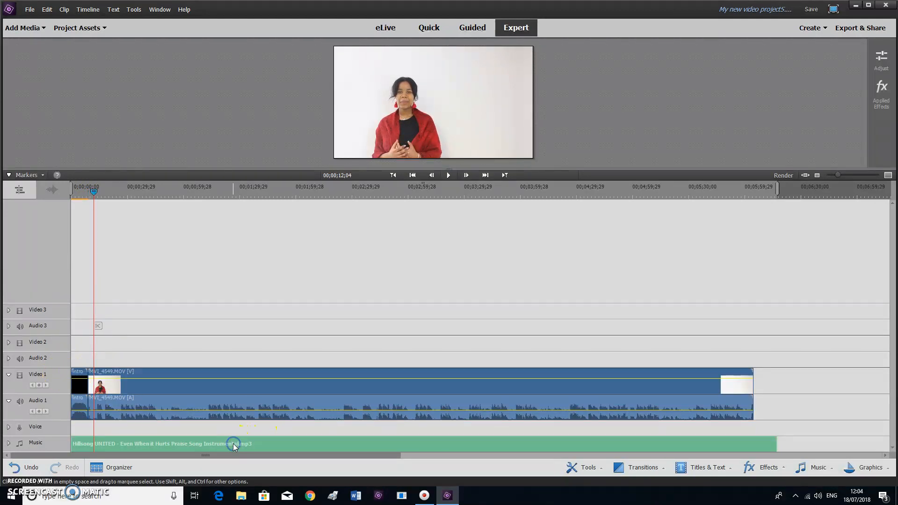
{"action": "left_click", "coordinate": [80, 396]}
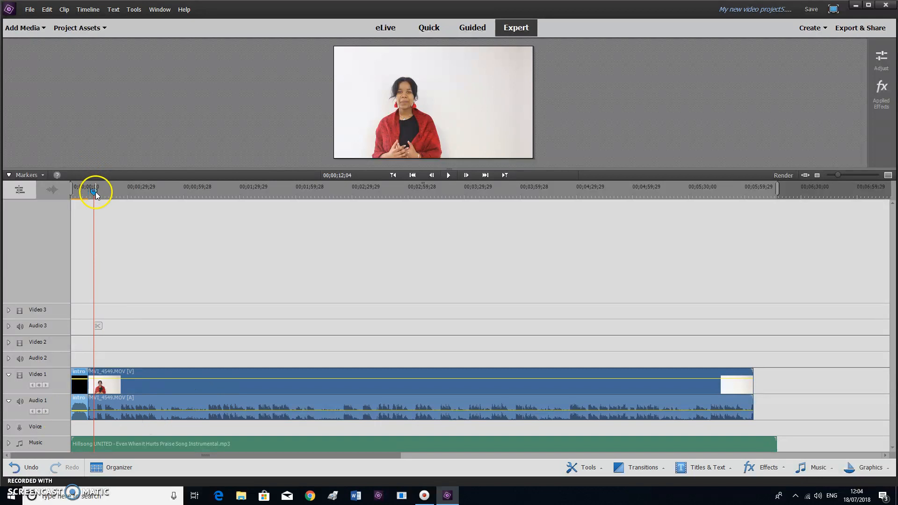
{"action": "left_click_drag", "start_coordinate": [94, 192], "coordinate": [67, 200]}
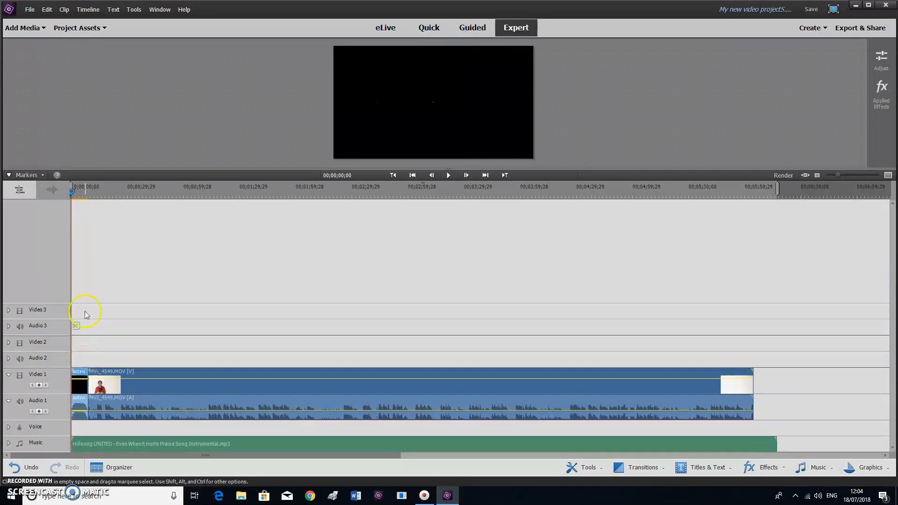
{"action": "left_click_drag", "start_coordinate": [71, 191], "coordinate": [72, 192]}
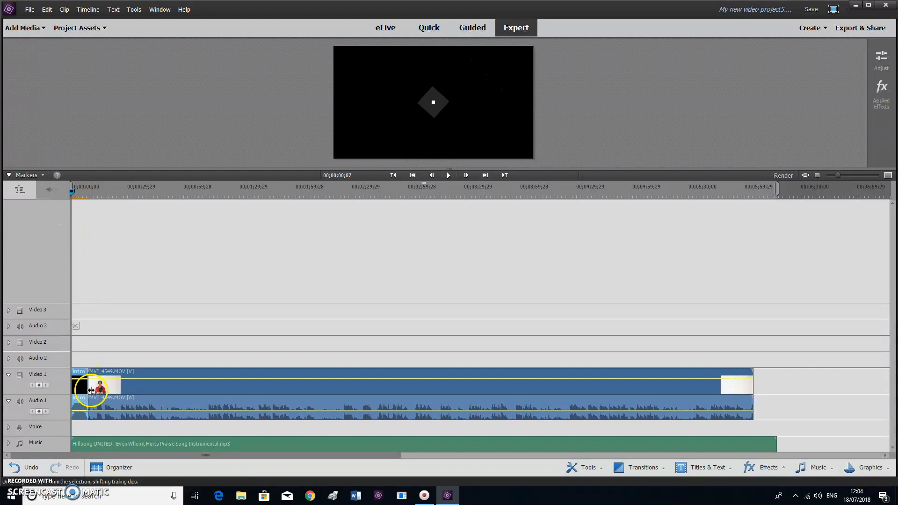
{"action": "left_click", "coordinate": [20, 443]}
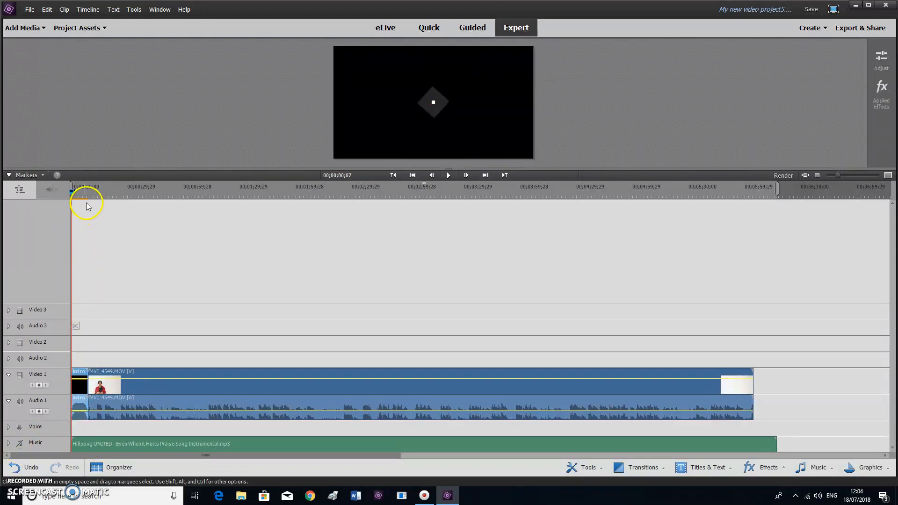
{"action": "key", "text": "space"}
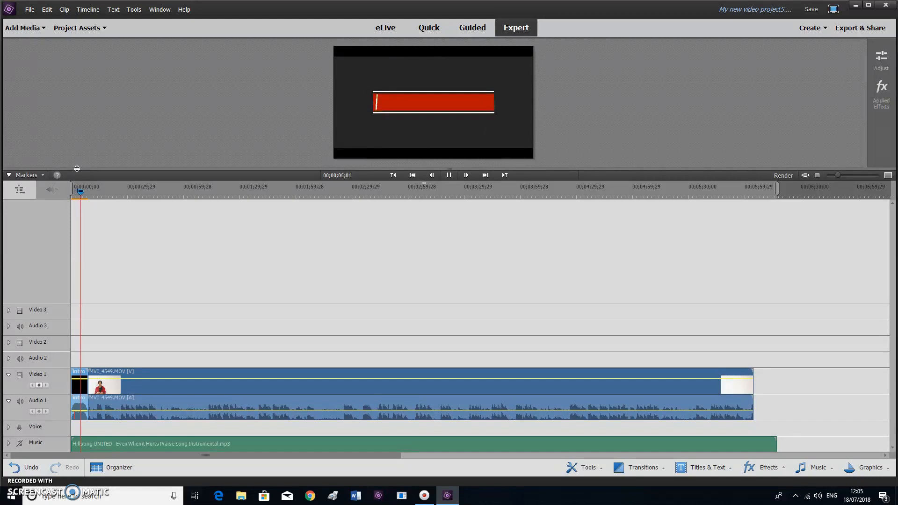
{"action": "key", "text": "space"}
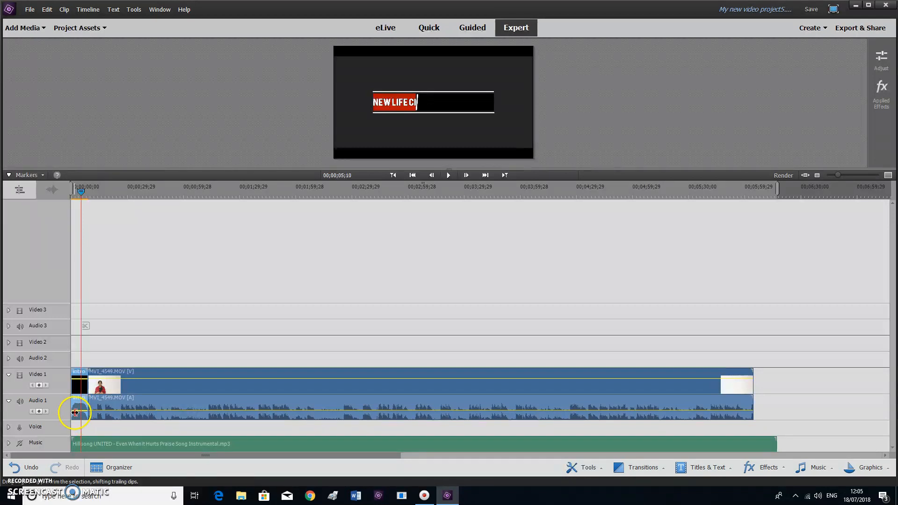
Lower the volume level of the intro 4 clip's audio and play the opening back from the timeline start
{"action": "left_click", "coordinate": [21, 403]}
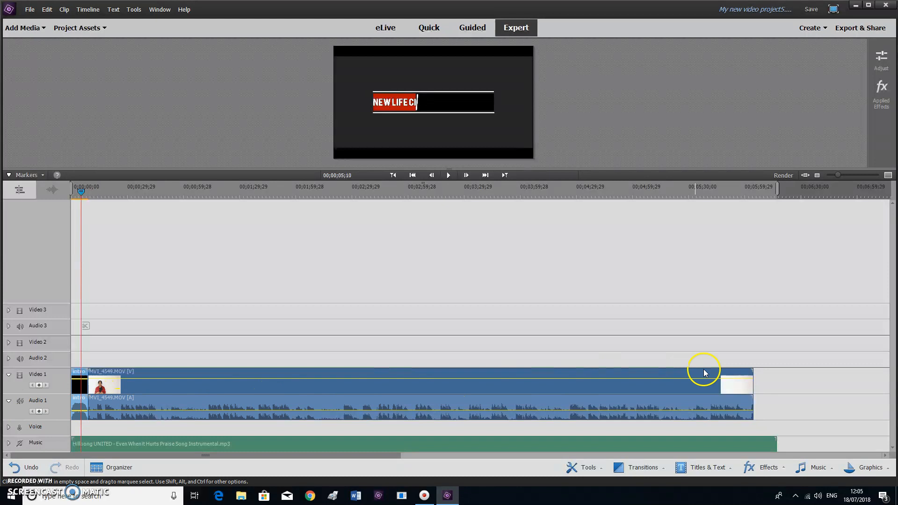
{"action": "left_click", "coordinate": [22, 401]}
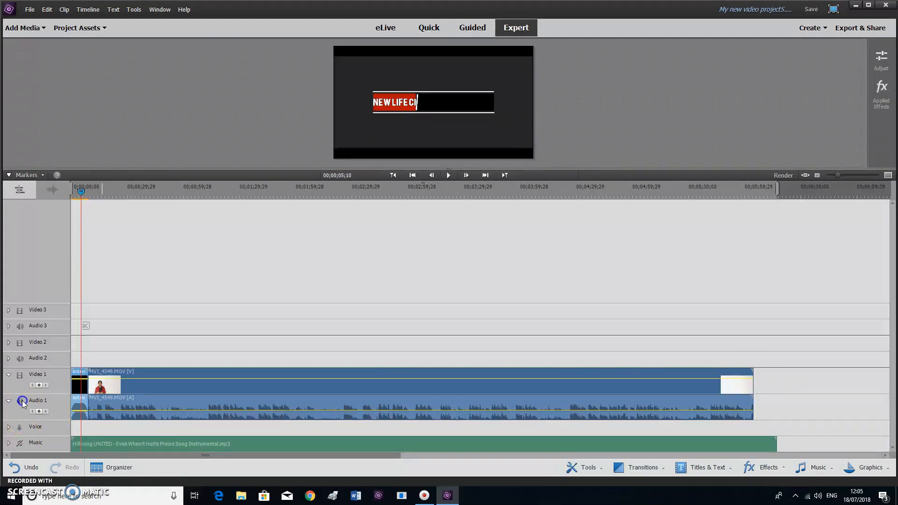
{"action": "left_click_drag", "start_coordinate": [78, 410], "coordinate": [76, 428]}
{"action": "left_click_drag", "start_coordinate": [80, 192], "coordinate": [56, 192]}
{"action": "key", "text": "space"}
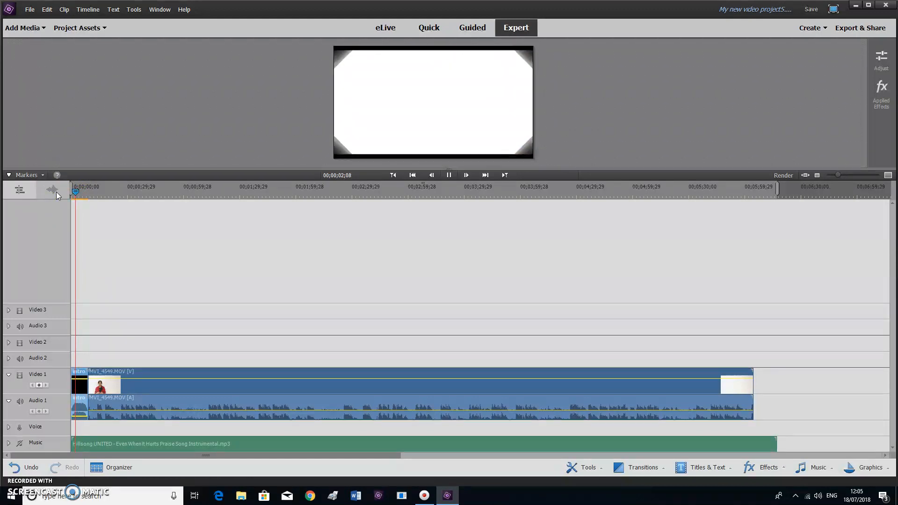
{"action": "key", "text": "space"}
{"action": "left_click", "coordinate": [37, 439]}
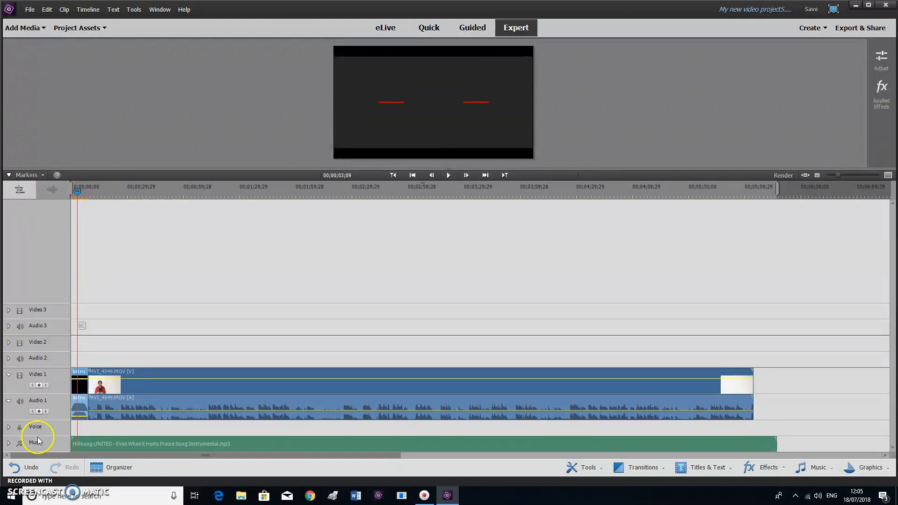
{"action": "left_click_drag", "start_coordinate": [80, 194], "coordinate": [65, 195]}
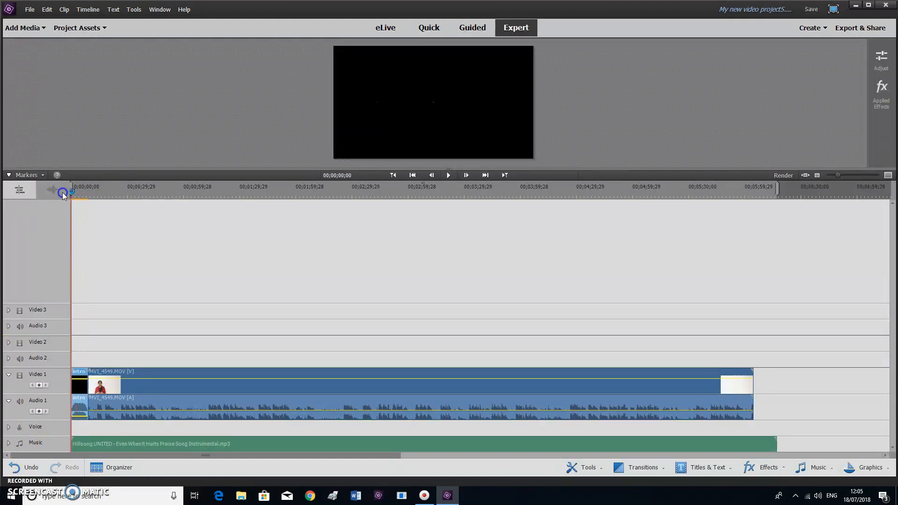
{"action": "key", "text": "space"}
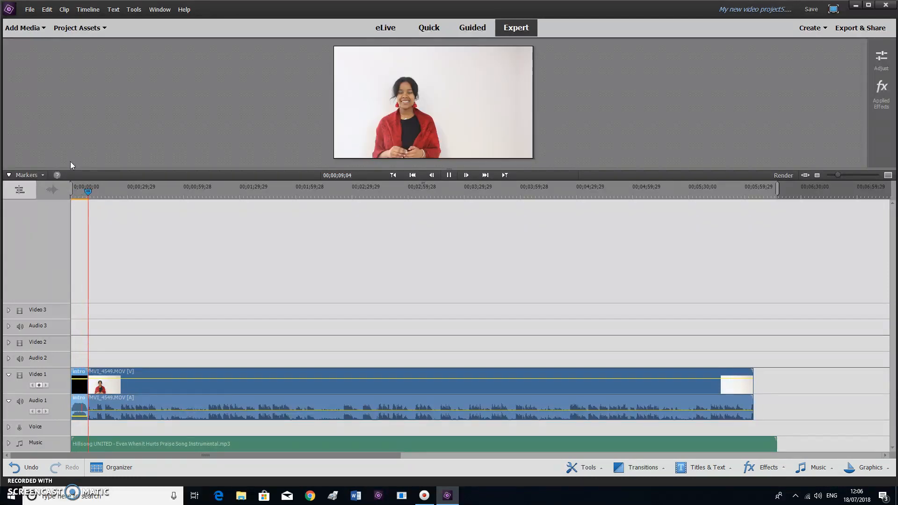
{"action": "key", "text": "space"}
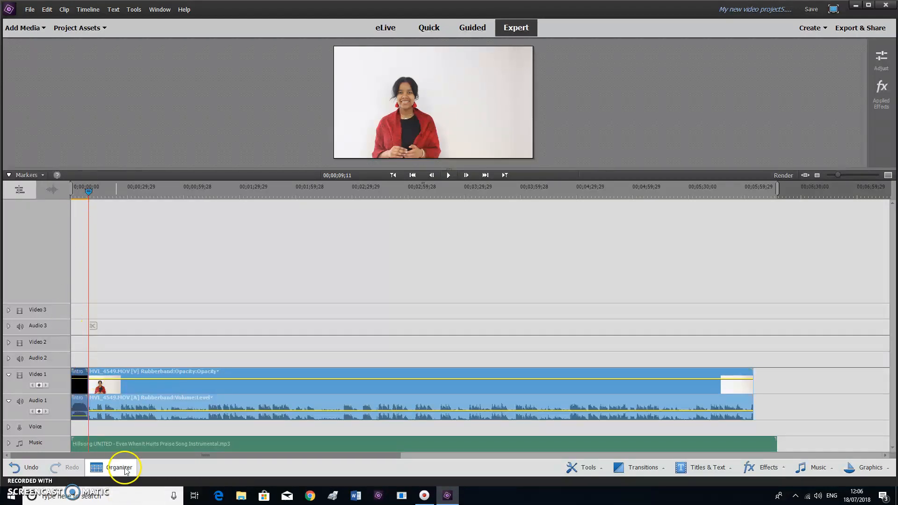
Play the opening of the MVI_4549 clip after the intro to review where the footage needs cutting
{"action": "left_click", "coordinate": [130, 444]}
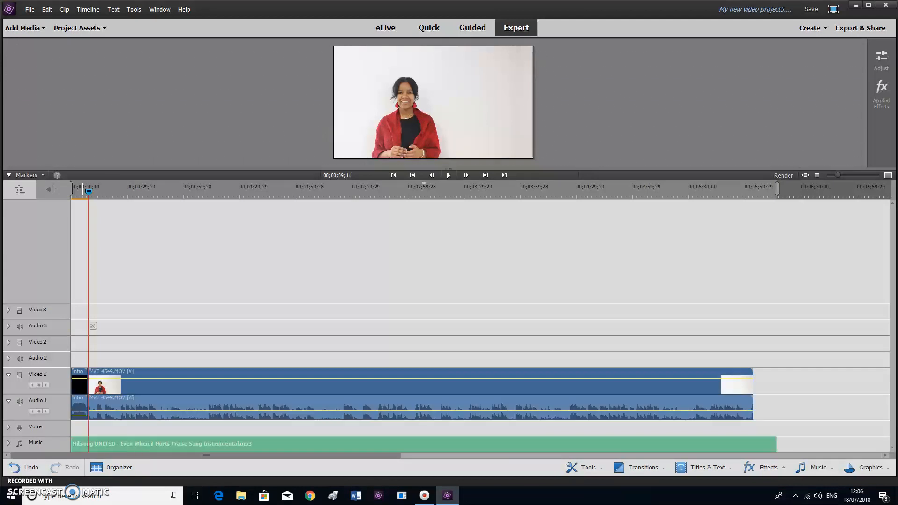
{"action": "left_click", "coordinate": [23, 442]}
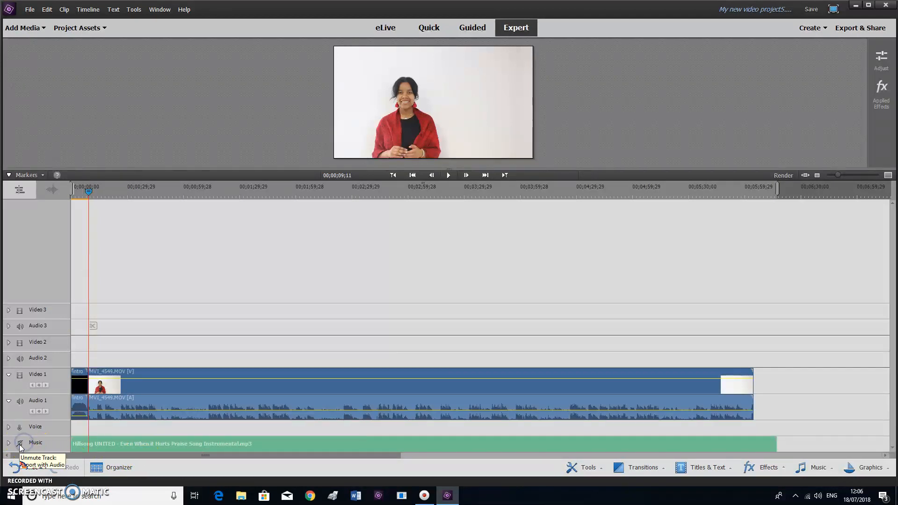
{"action": "left_click", "coordinate": [107, 385]}
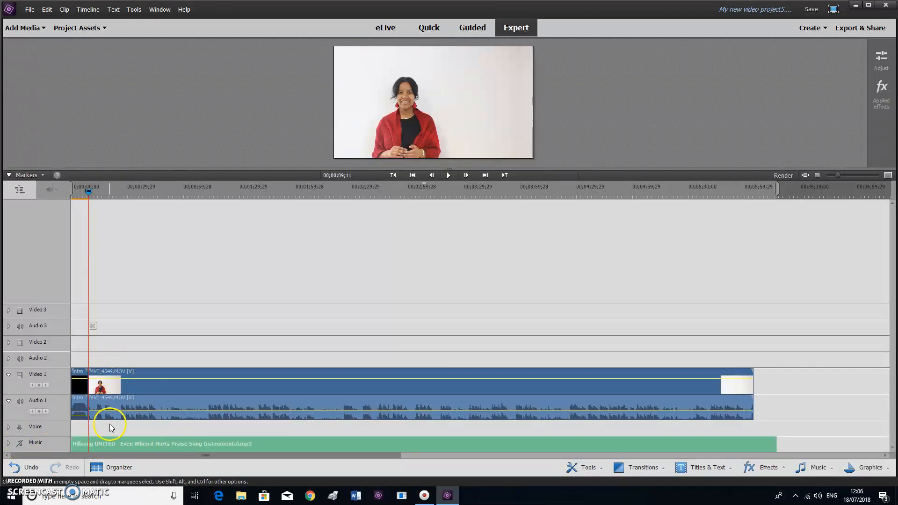
{"action": "left_click", "coordinate": [142, 378]}
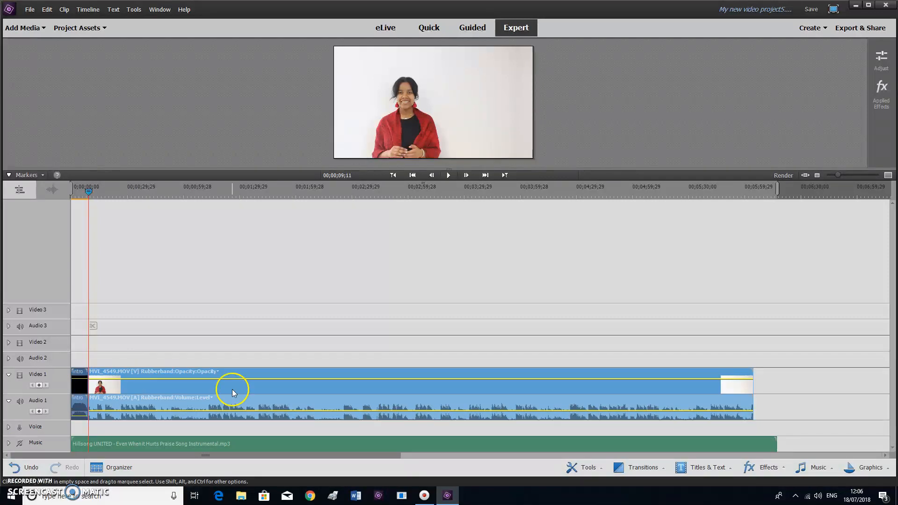
{"action": "left_click", "coordinate": [114, 442]}
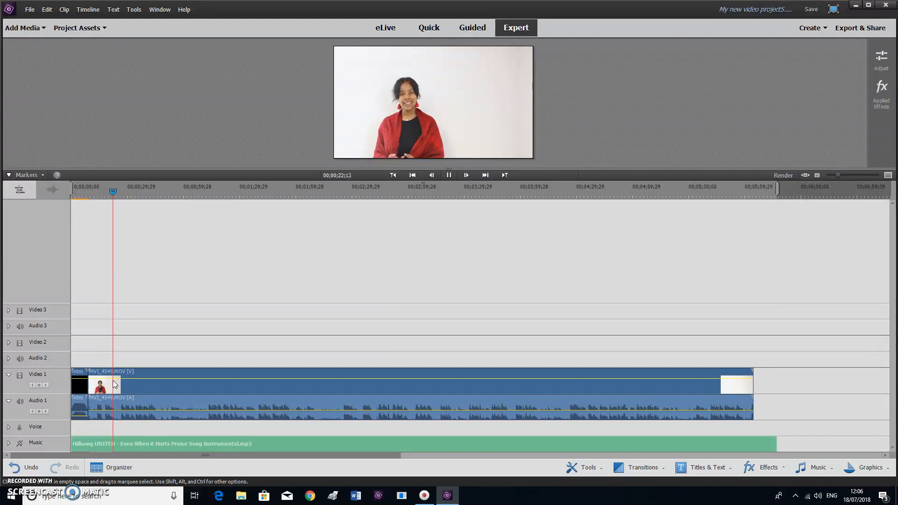
{"action": "left_click", "coordinate": [115, 385]}
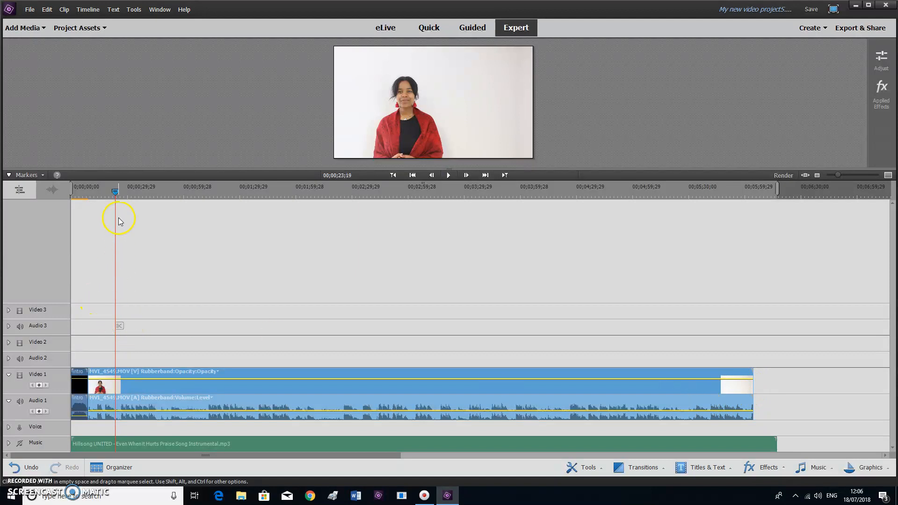
Replay the footage from 00;00;13;29 and split the MVI_4549 clip at 00;00;17;17
{"action": "left_click_drag", "start_coordinate": [114, 191], "coordinate": [96, 206]}
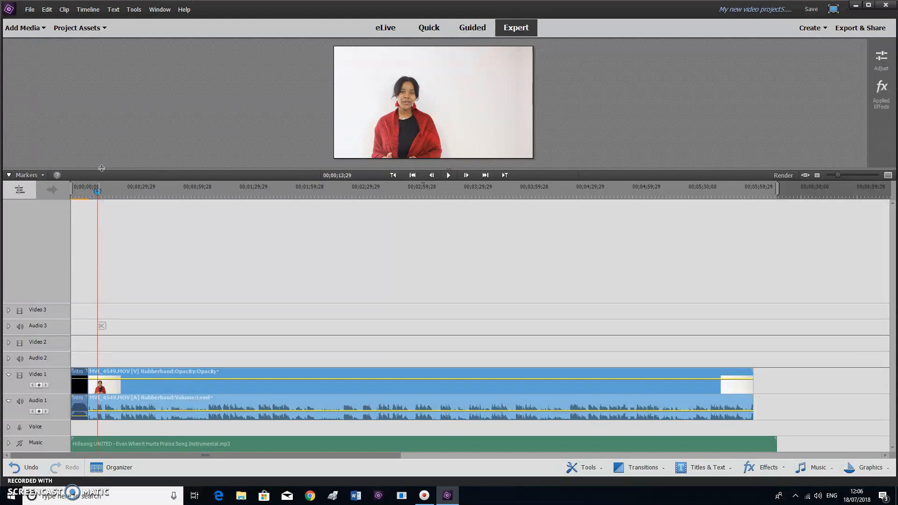
{"action": "key", "text": "space"}
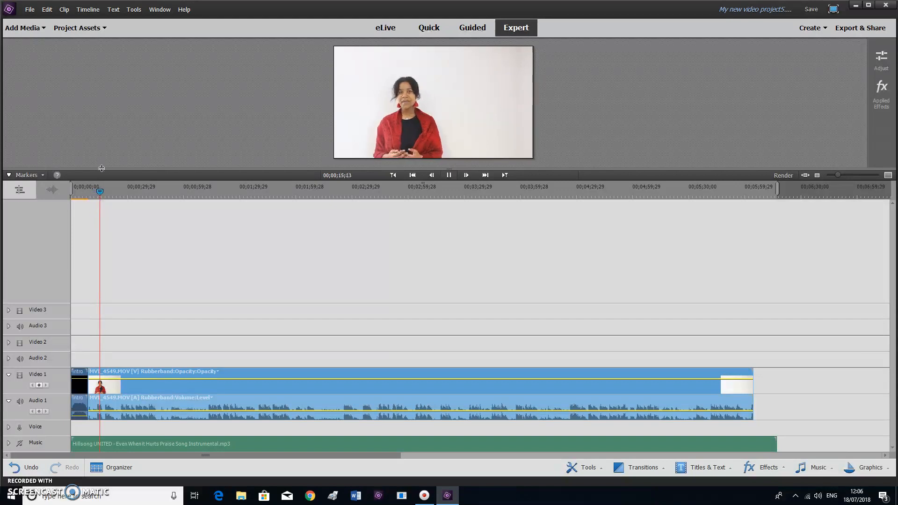
{"action": "key", "text": "space"}
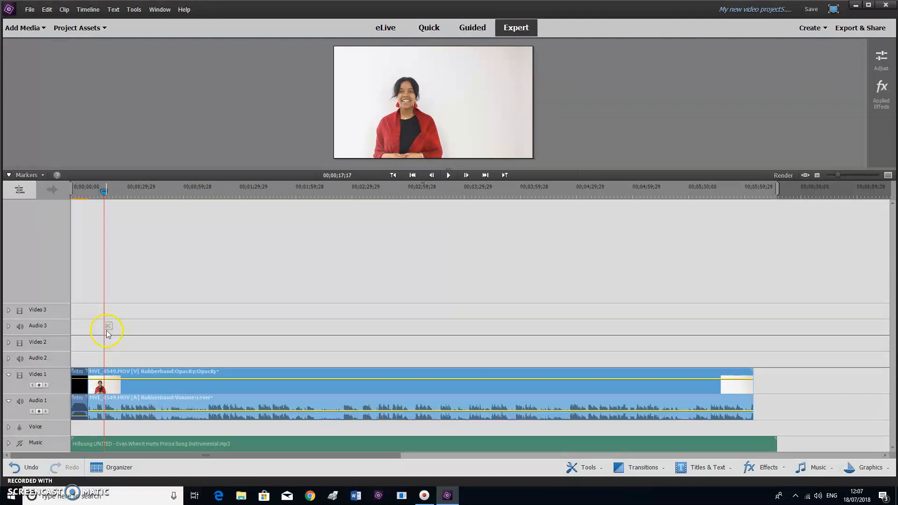
{"action": "left_click", "coordinate": [108, 326]}
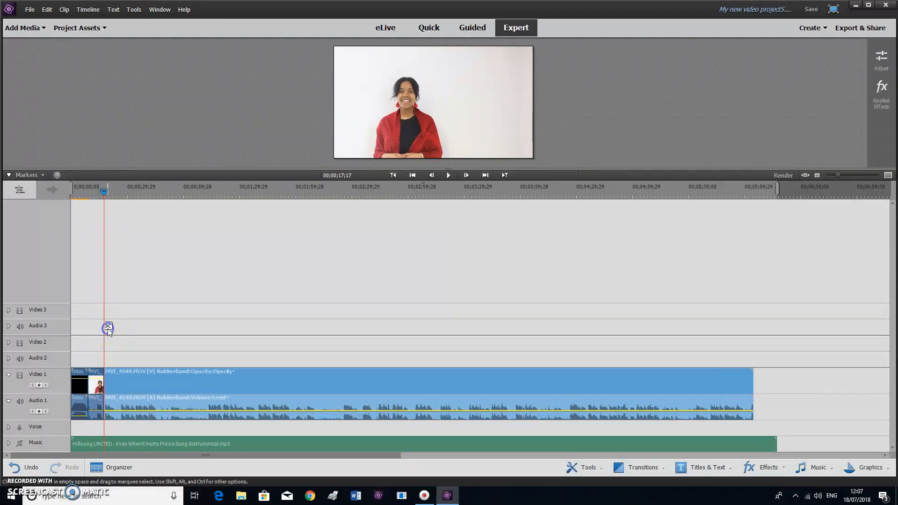
Lower the long MVI_4549 clip's opacity to about 79 and move the clip later on the timeline, away from the short segment
{"action": "left_click", "coordinate": [97, 383]}
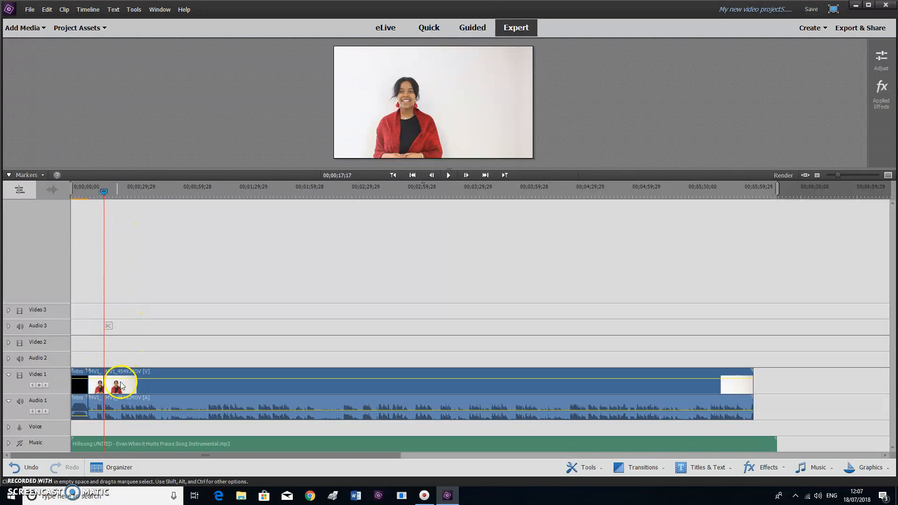
{"action": "left_click", "coordinate": [216, 382]}
{"action": "left_click_drag", "start_coordinate": [215, 380], "coordinate": [257, 381]}
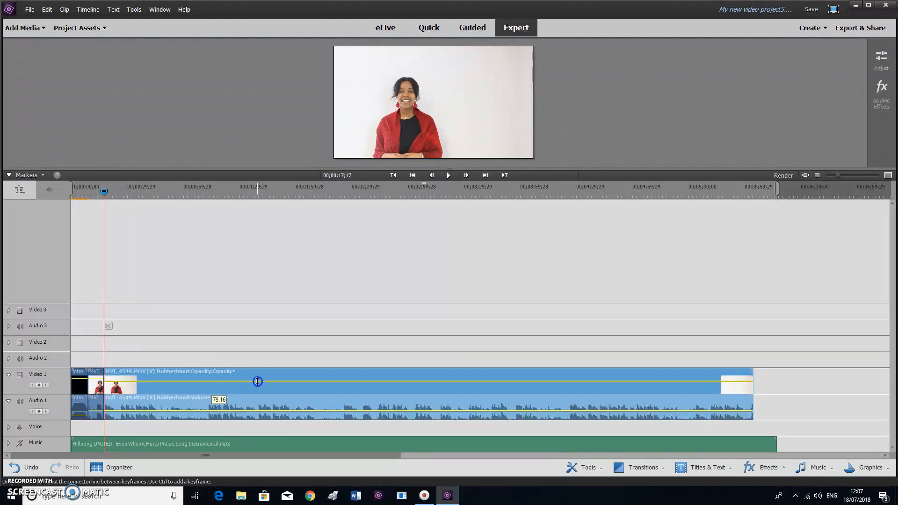
{"action": "left_click", "coordinate": [157, 372]}
{"action": "left_click", "coordinate": [156, 372]}
{"action": "left_click_drag", "start_coordinate": [157, 373], "coordinate": [220, 377]}
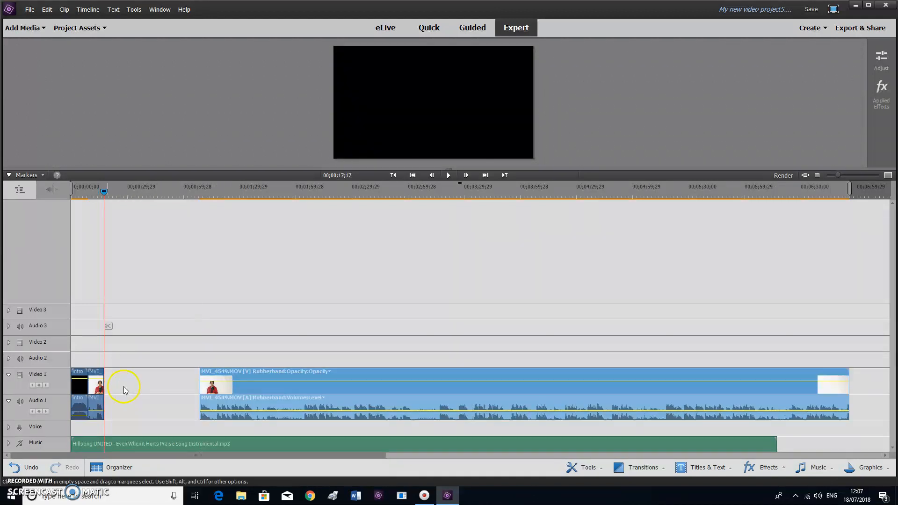
Delete the short MVI_4549 segment after the intro and move the remaining footage back against the end of the intro clip
{"action": "left_click", "coordinate": [96, 377]}
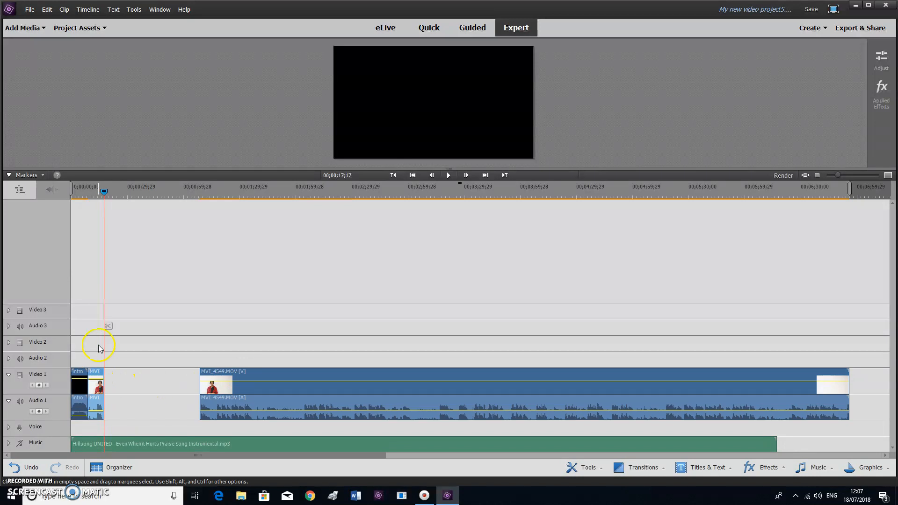
{"action": "key", "text": "Delete"}
{"action": "left_click_drag", "start_coordinate": [101, 205], "coordinate": [75, 192]}
{"action": "left_click_drag", "start_coordinate": [190, 379], "coordinate": [96, 377]}
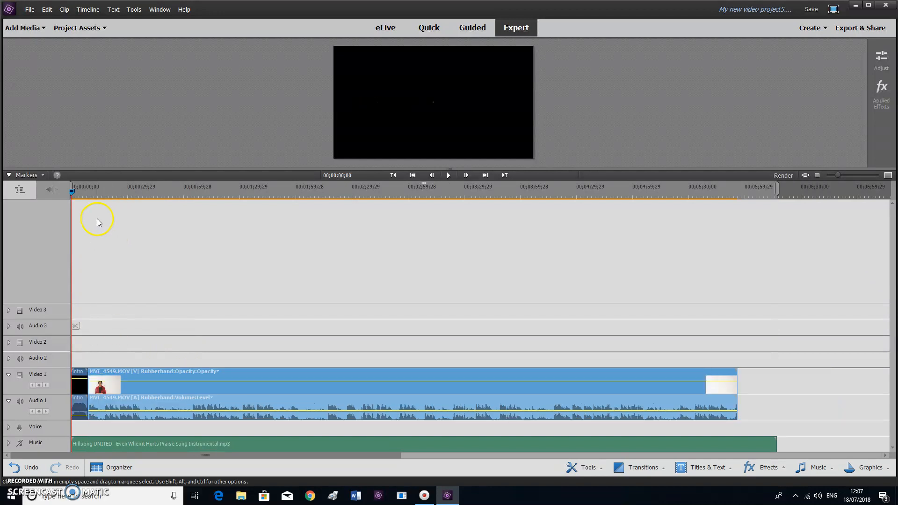
Play the joined opening to find the next cut and split the MVI_4549 clip at 00;00;14;29
{"action": "left_click", "coordinate": [83, 190]}
{"action": "key", "text": "space"}
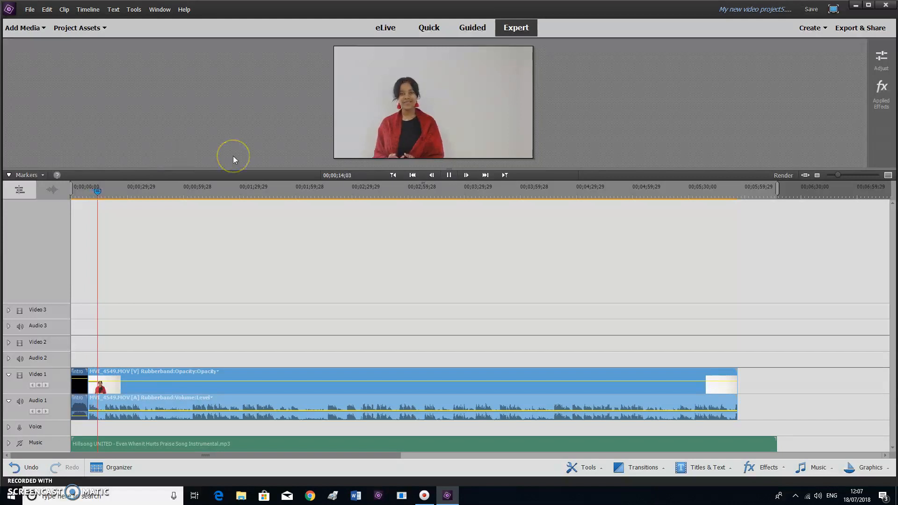
{"action": "key", "text": "space"}
{"action": "left_click_drag", "start_coordinate": [96, 188], "coordinate": [96, 193]}
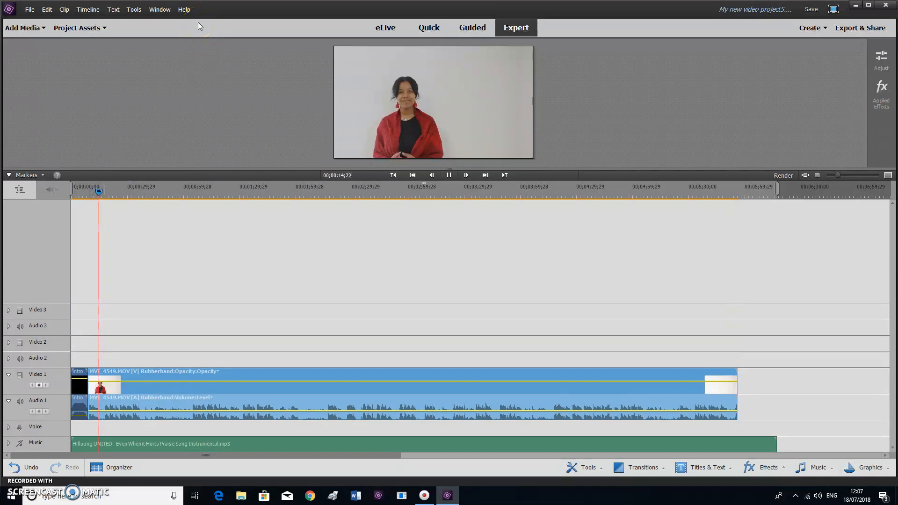
{"action": "key", "text": "space"}
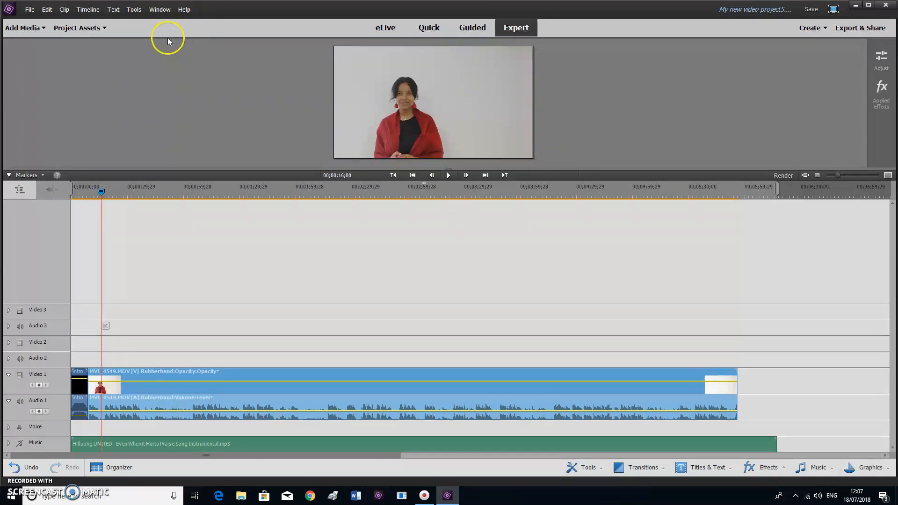
{"action": "left_click_drag", "start_coordinate": [101, 192], "coordinate": [100, 195]}
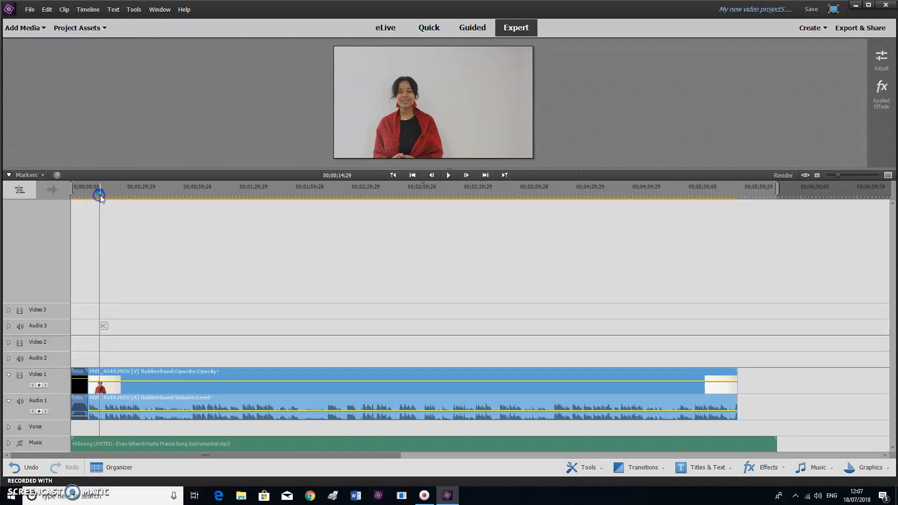
{"action": "left_click", "coordinate": [111, 332]}
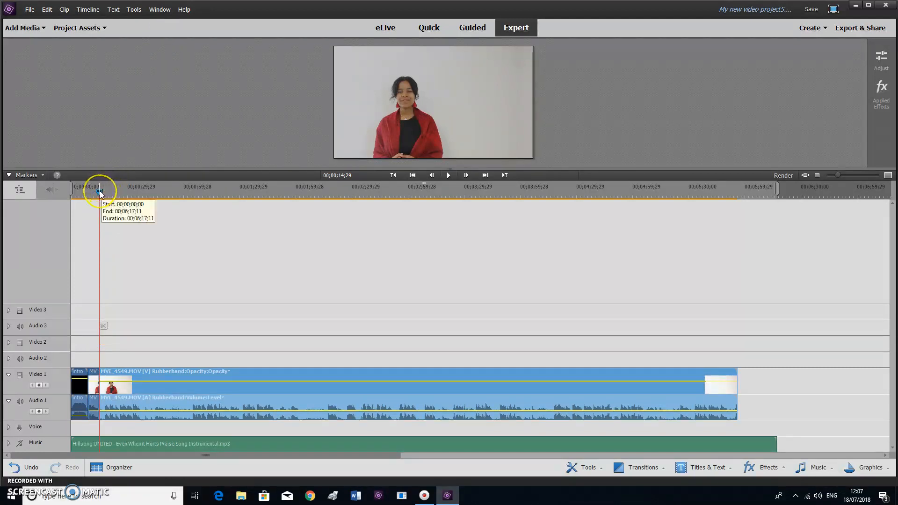
Play the footage from 00;00;17;15 and split the MVI_4549 clip at 00;00;37;18
{"action": "left_click", "coordinate": [100, 190]}
{"action": "left_click_drag", "start_coordinate": [99, 191], "coordinate": [122, 192]}
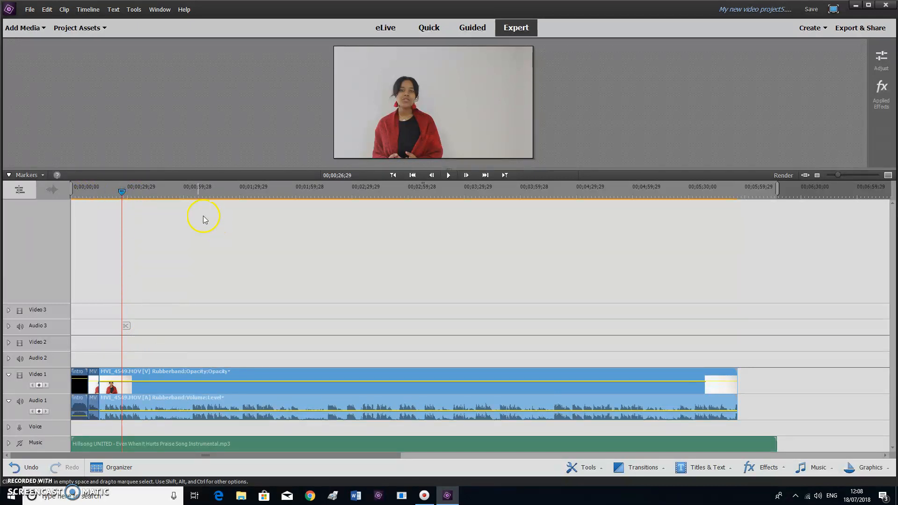
{"action": "left_click_drag", "start_coordinate": [121, 192], "coordinate": [102, 197]}
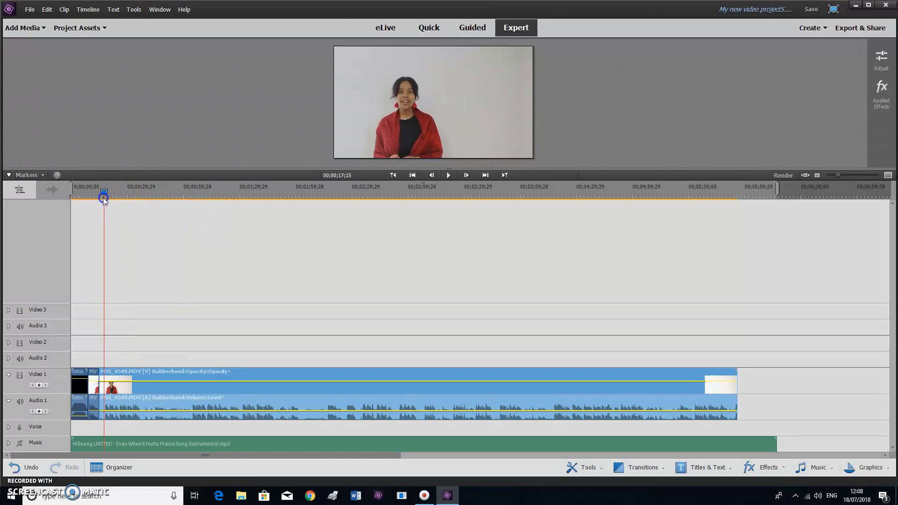
{"action": "key", "text": "space"}
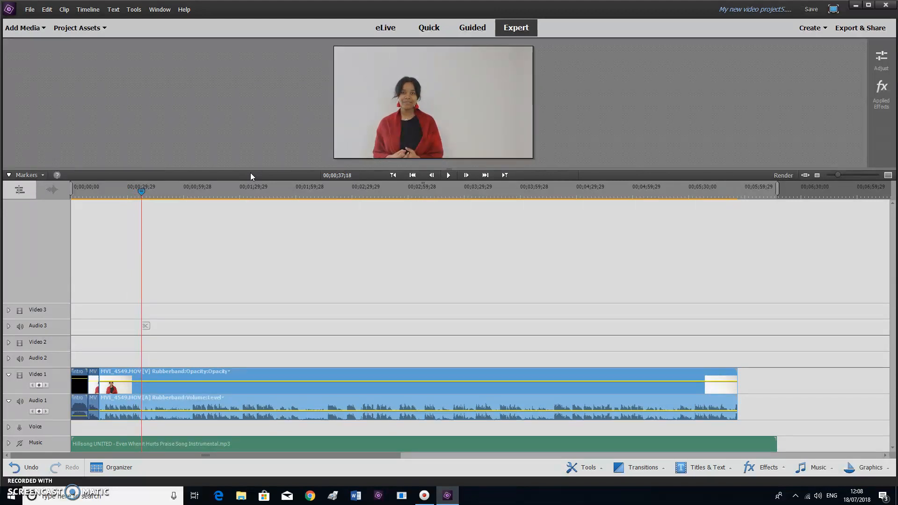
{"action": "left_click", "coordinate": [146, 325]}
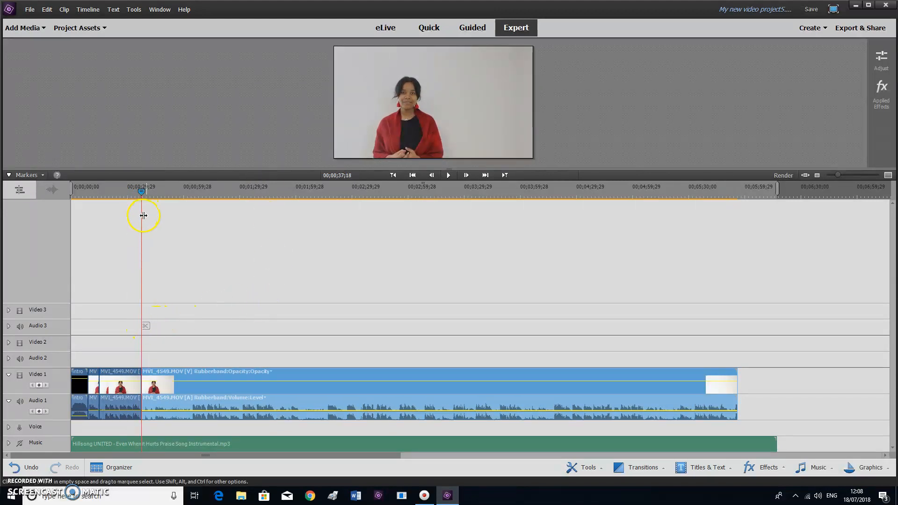
Split the middle MVI_4549 segment at 00;00;17;28 and delete the unwanted piece between 00;00;14;29 and that cut
{"action": "left_click_drag", "start_coordinate": [141, 189], "coordinate": [103, 199]}
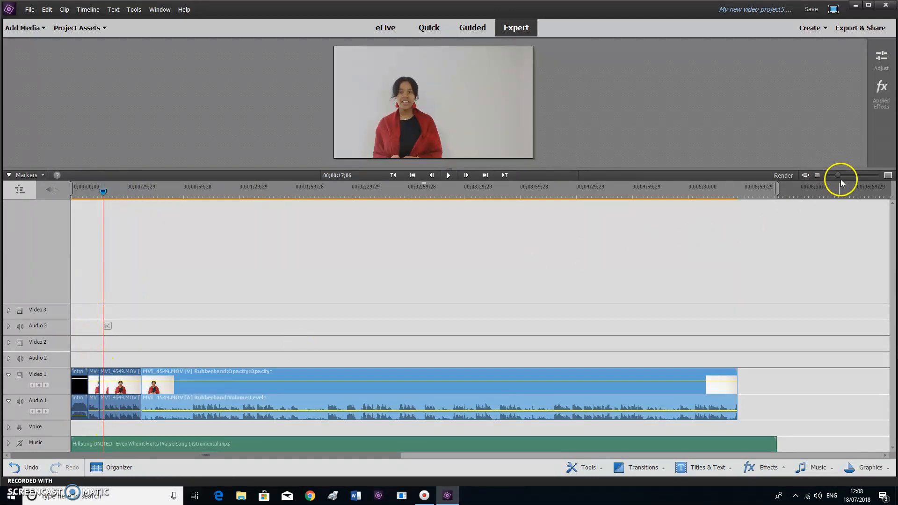
{"action": "left_click_drag", "start_coordinate": [837, 177], "coordinate": [850, 175]}
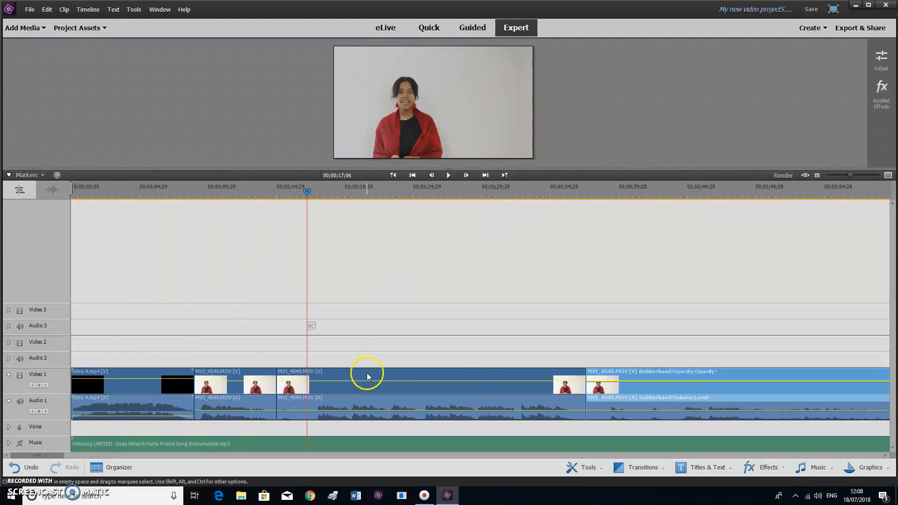
{"action": "left_click", "coordinate": [338, 382]}
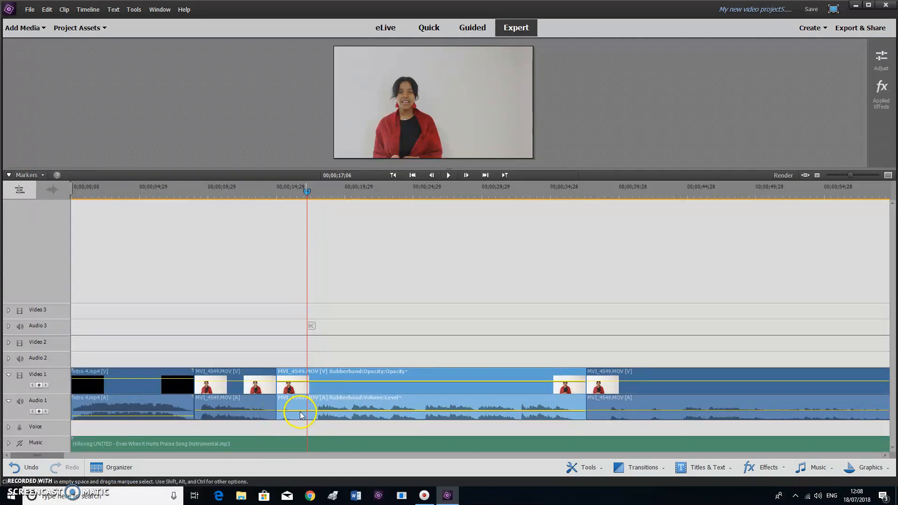
{"action": "left_click_drag", "start_coordinate": [304, 199], "coordinate": [317, 189]}
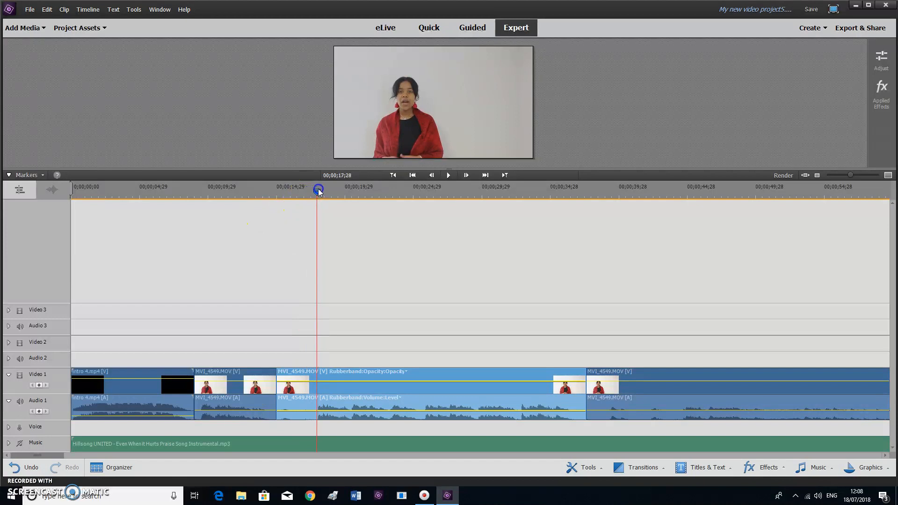
{"action": "left_click", "coordinate": [321, 327]}
{"action": "left_click", "coordinate": [299, 377]}
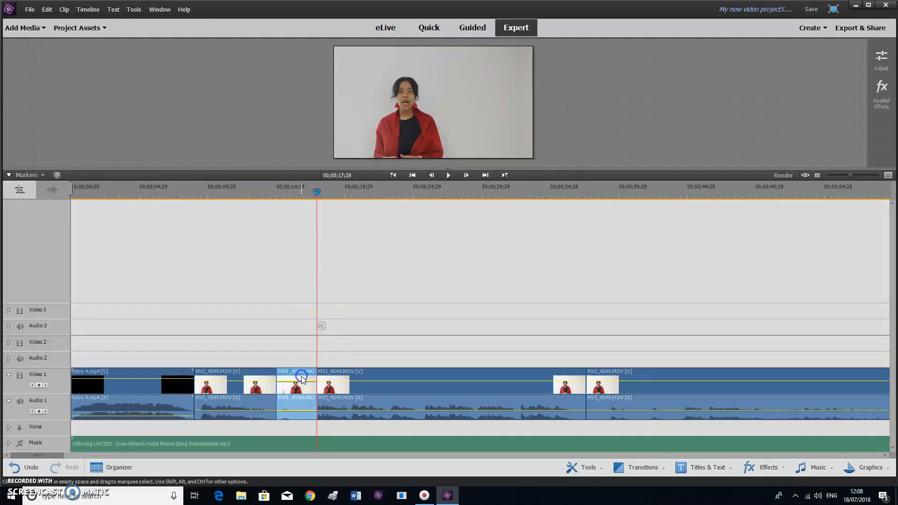
{"action": "key", "text": "Delete"}
{"action": "left_click", "coordinate": [291, 338]}
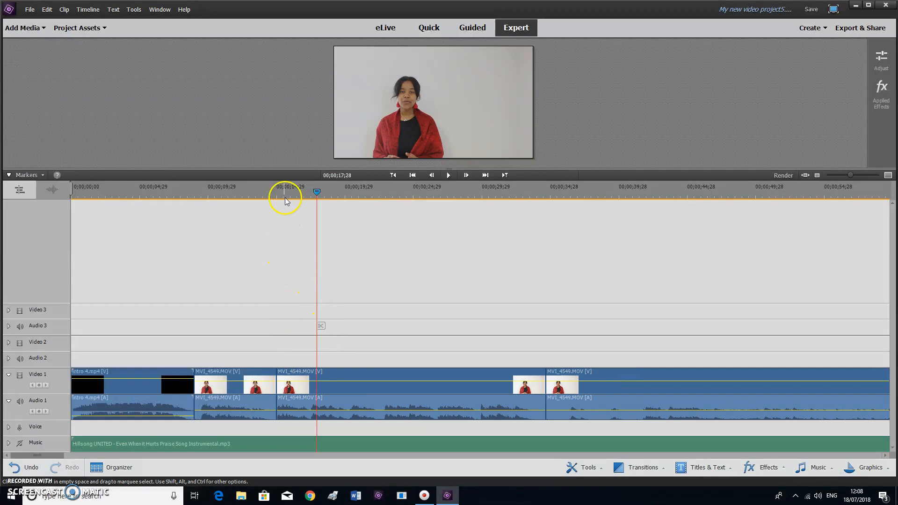
Play the footage across the cut near 00;00;14;29, once from the cut and once from a few seconds before it
{"action": "left_click", "coordinate": [276, 191]}
{"action": "key", "text": "space"}
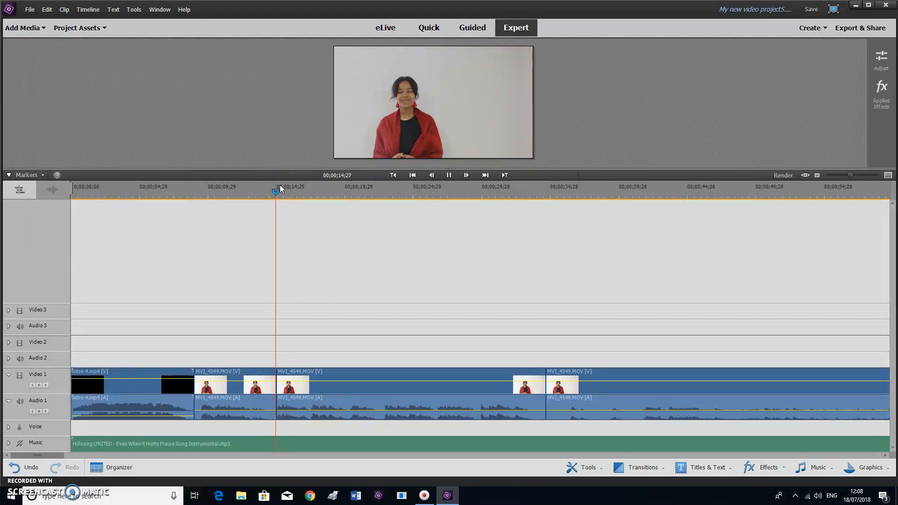
{"action": "key", "text": "space"}
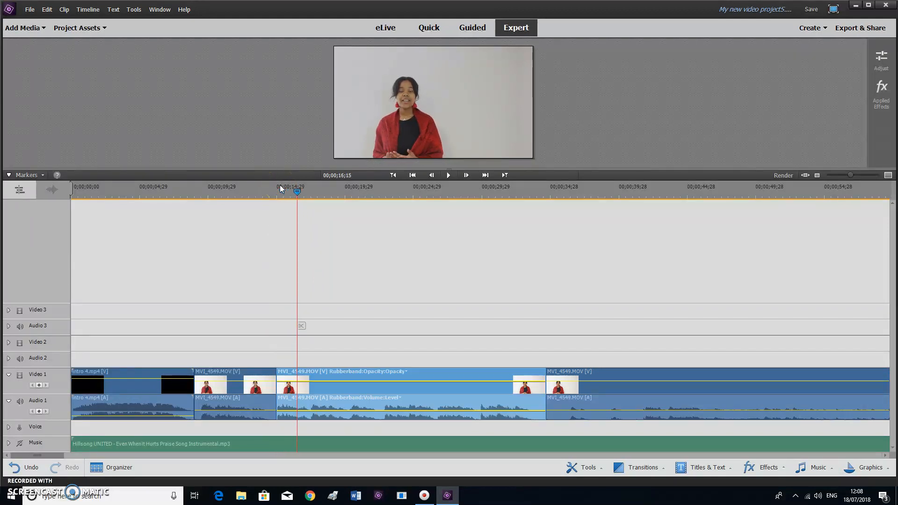
{"action": "left_click", "coordinate": [236, 192]}
{"action": "key", "text": "space"}
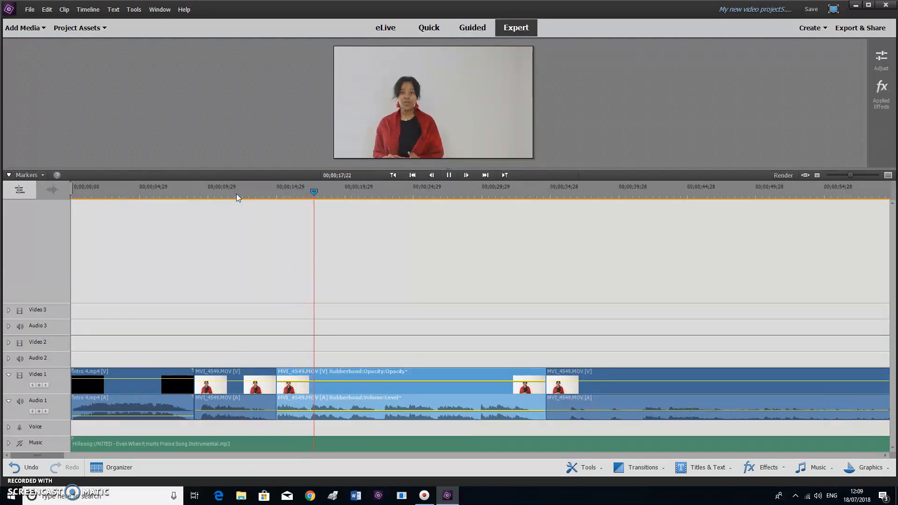
{"action": "key", "text": "space"}
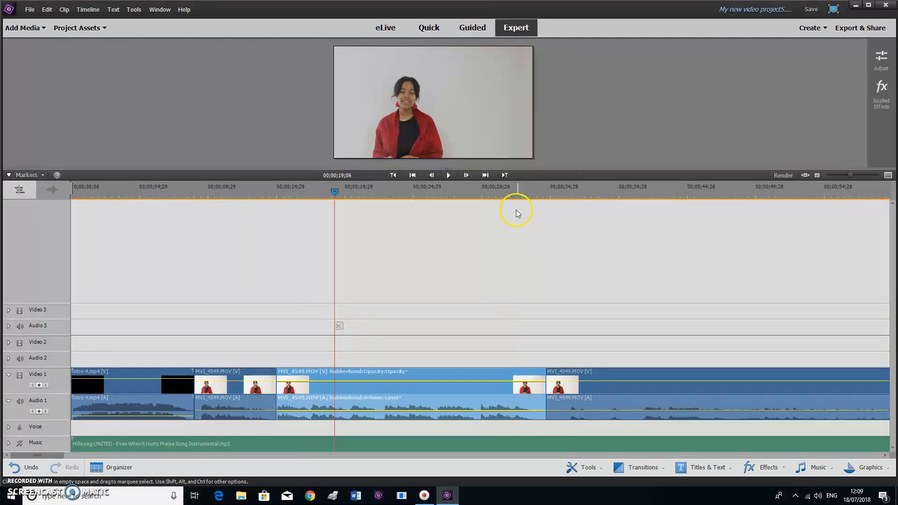
Split the middle MVI_4549 segment at 00;00;33;13 and delete the short leftover piece after the cut
{"action": "left_click", "coordinate": [525, 195]}
{"action": "left_click_drag", "start_coordinate": [528, 194], "coordinate": [530, 195]}
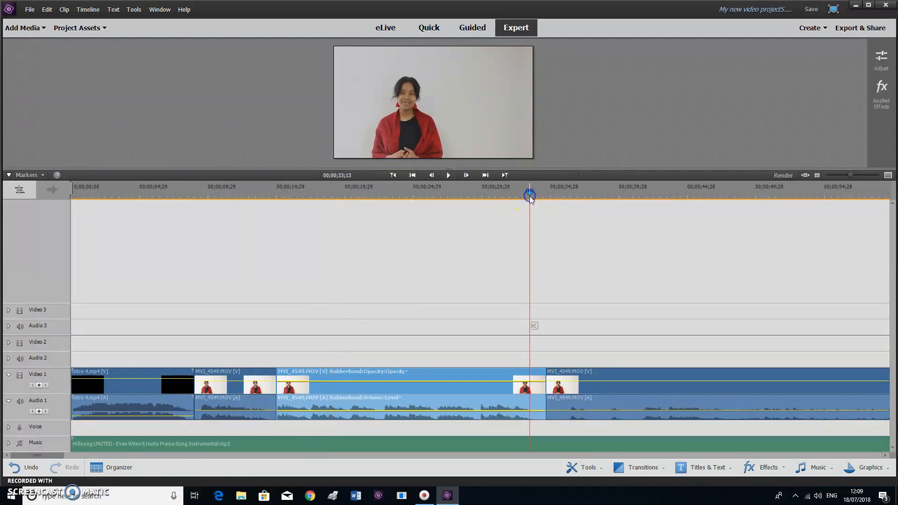
{"action": "left_click", "coordinate": [533, 325]}
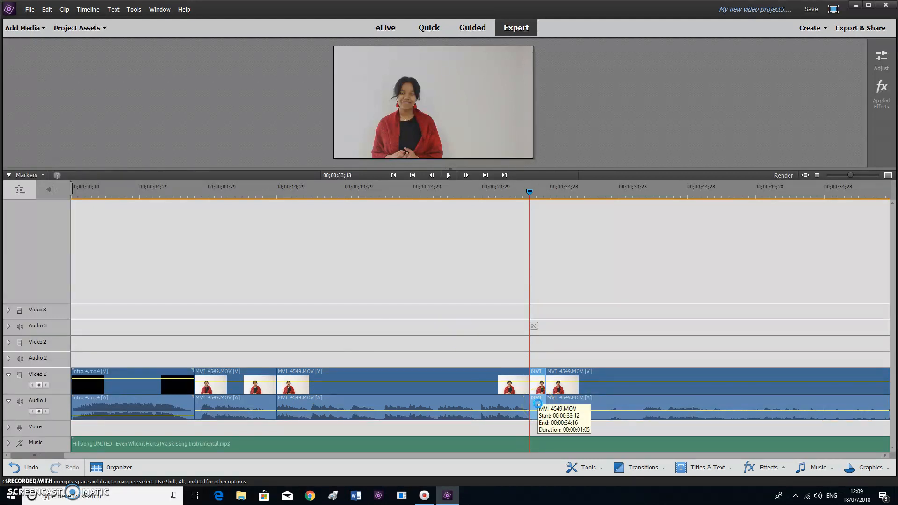
{"action": "key", "text": "Delete"}
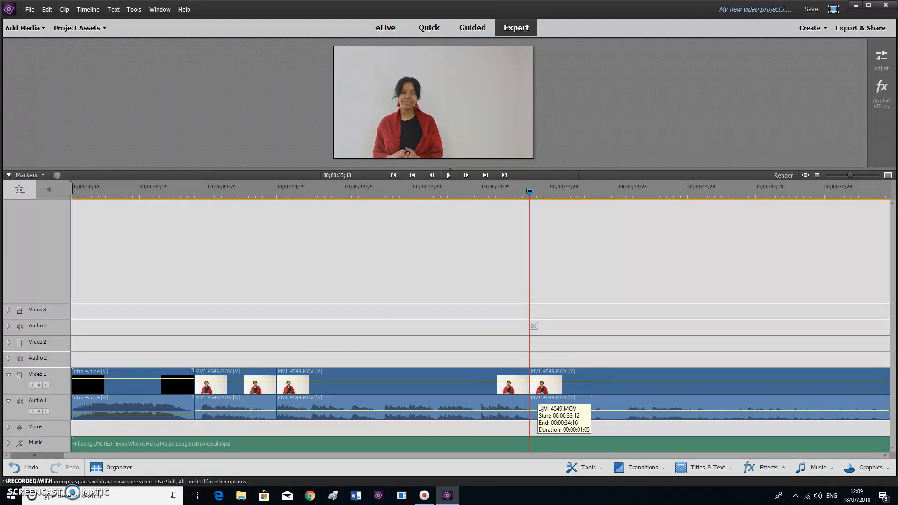
Return the playhead to the timeline start and import the Church Workers Training- 9th April poster from the EVENTS POSTERS (PUB) folder
{"action": "left_click_drag", "start_coordinate": [850, 176], "coordinate": [839, 178]}
{"action": "left_click", "coordinate": [681, 277]}
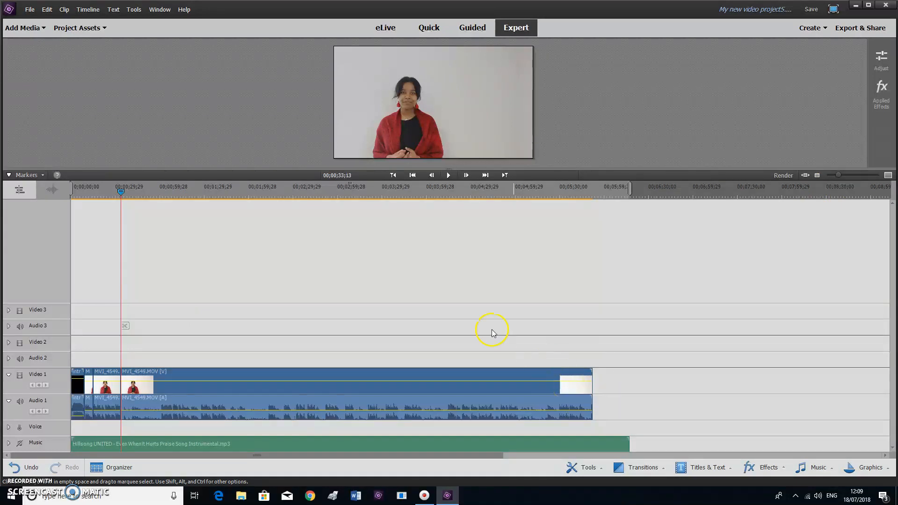
{"action": "left_click_drag", "start_coordinate": [124, 193], "coordinate": [70, 194]}
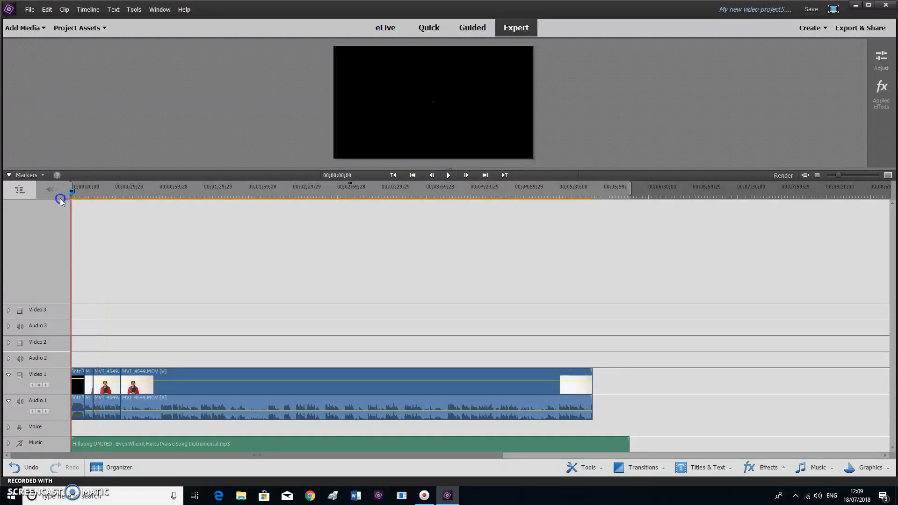
{"action": "left_click", "coordinate": [12, 29]}
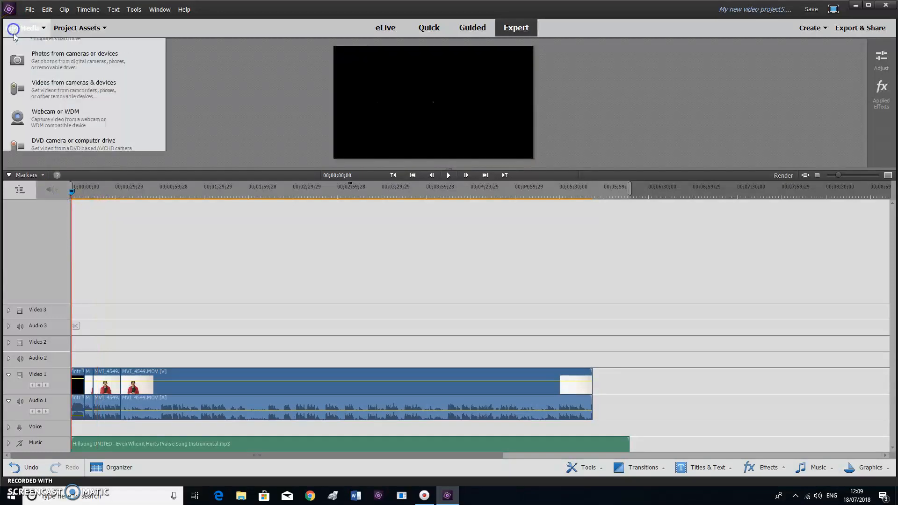
{"action": "left_click", "coordinate": [53, 89]}
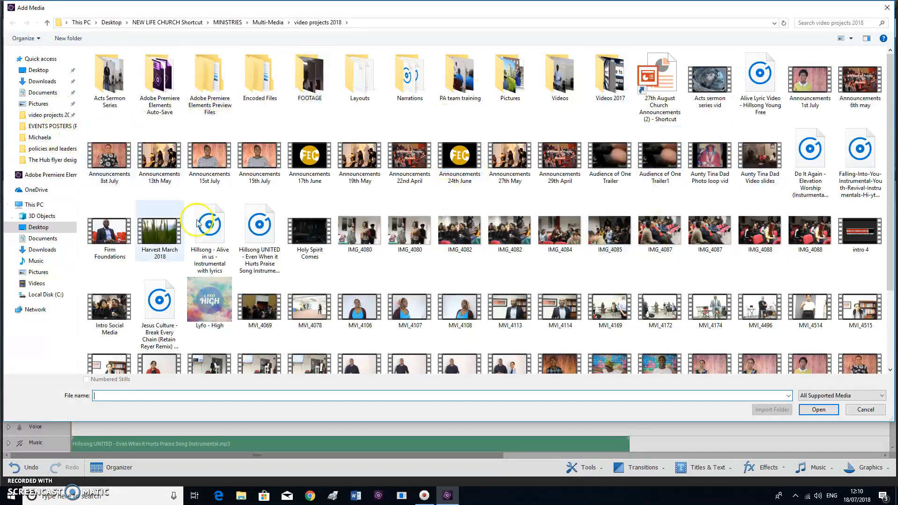
{"action": "left_click", "coordinate": [37, 126]}
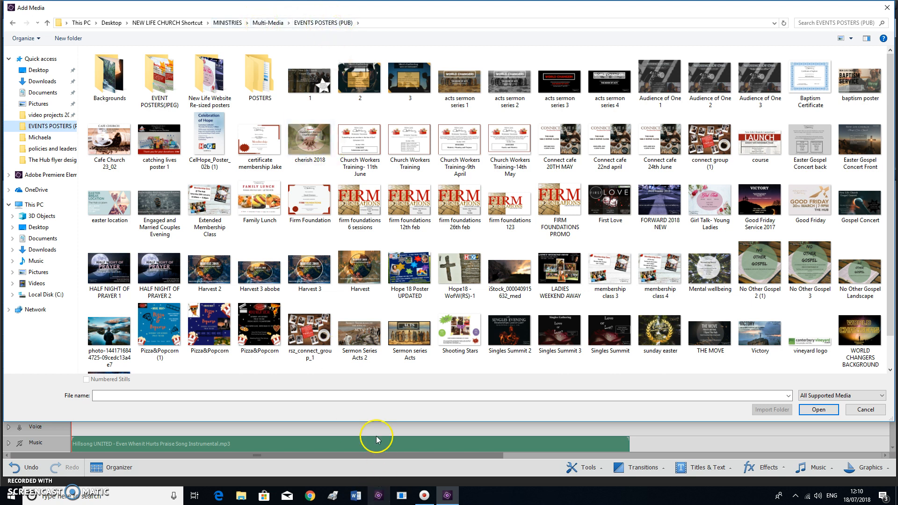
{"action": "double_click", "coordinate": [468, 149]}
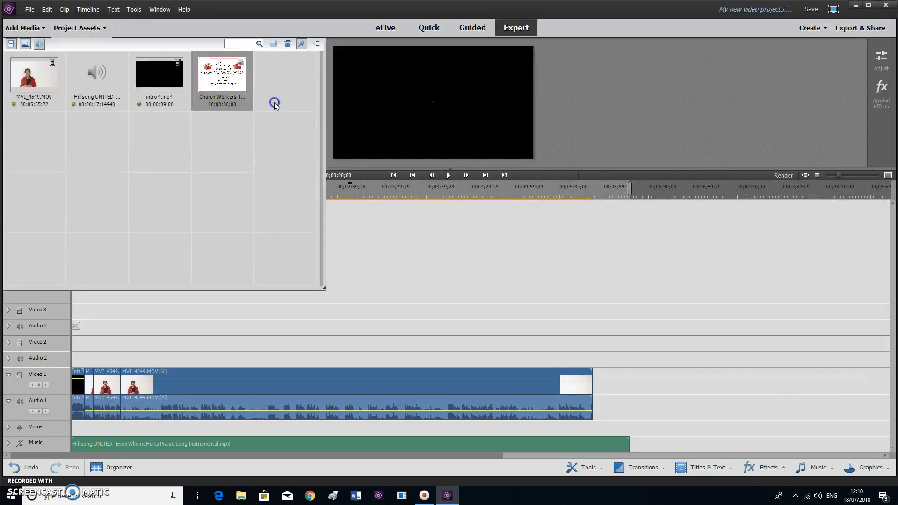
Place the Church Workers Training poster on the Video 3 track above the start of the last MVI_4549 segment and set the playhead to 00;00;25;07
{"action": "mouse_move", "coordinate": [227, 85]}
{"action": "left_mouse_down"}
{"action": "mouse_move", "coordinate": [220, 220]}
{"action": "mouse_move", "coordinate": [176, 324]}
{"action": "mouse_move", "coordinate": [159, 331]}
{"action": "mouse_move", "coordinate": [213, 105]}
{"action": "mouse_move", "coordinate": [233, 89]}
{"action": "mouse_move", "coordinate": [345, 160]}
{"action": "left_mouse_up"}
{"action": "left_click_drag", "start_coordinate": [414, 286], "coordinate": [388, 310]}
{"action": "left_click", "coordinate": [77, 28]}
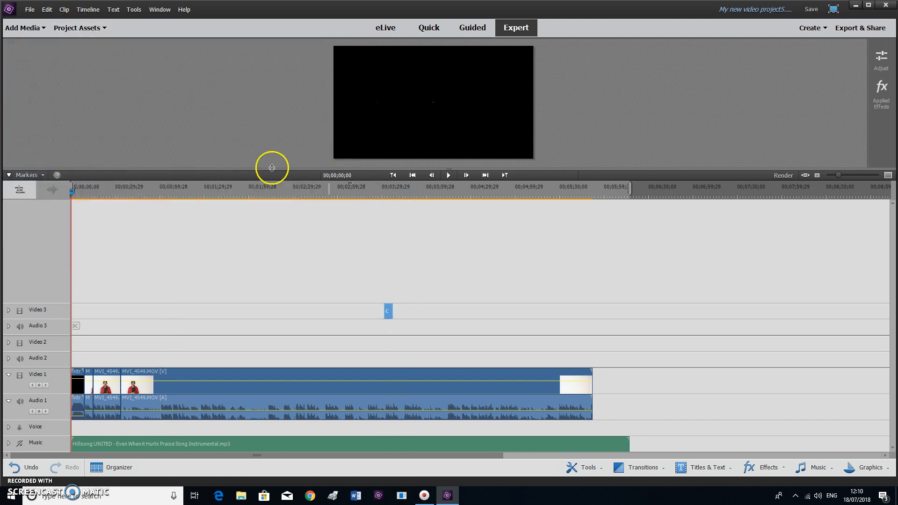
{"action": "left_click_drag", "start_coordinate": [387, 312], "coordinate": [133, 311]}
{"action": "left_click", "coordinate": [108, 190]}
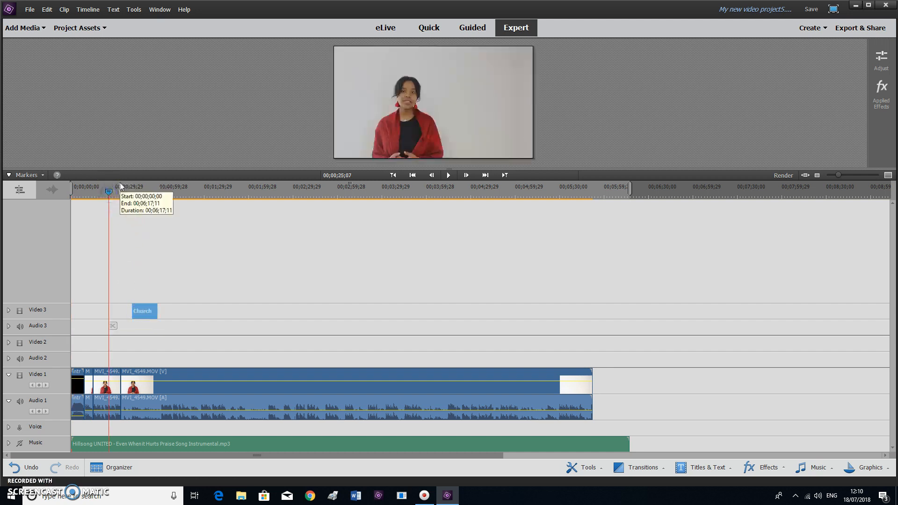
Play the footage from the middle MVI_4549 segment's start, move the Video 3 poster to 00;00;19;24 and play back the overlay
{"action": "left_click", "coordinate": [94, 196]}
{"action": "key", "text": "space"}
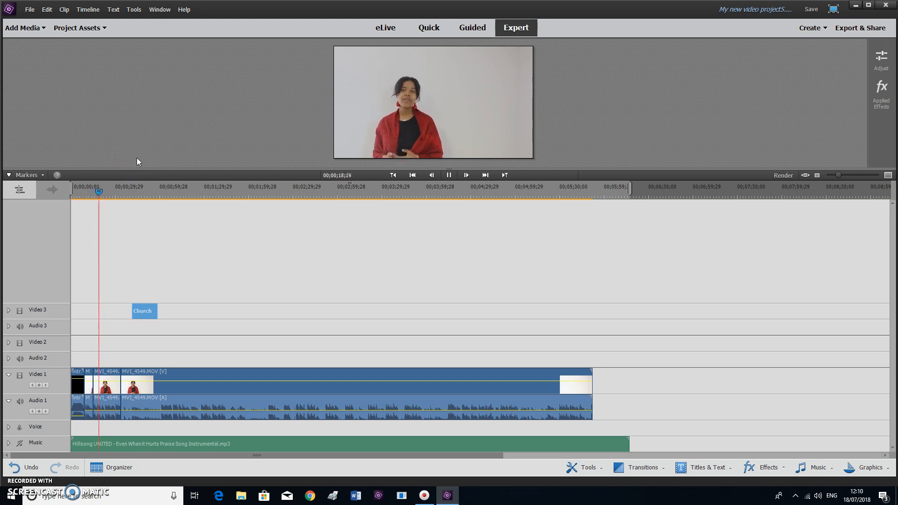
{"action": "key", "text": "space"}
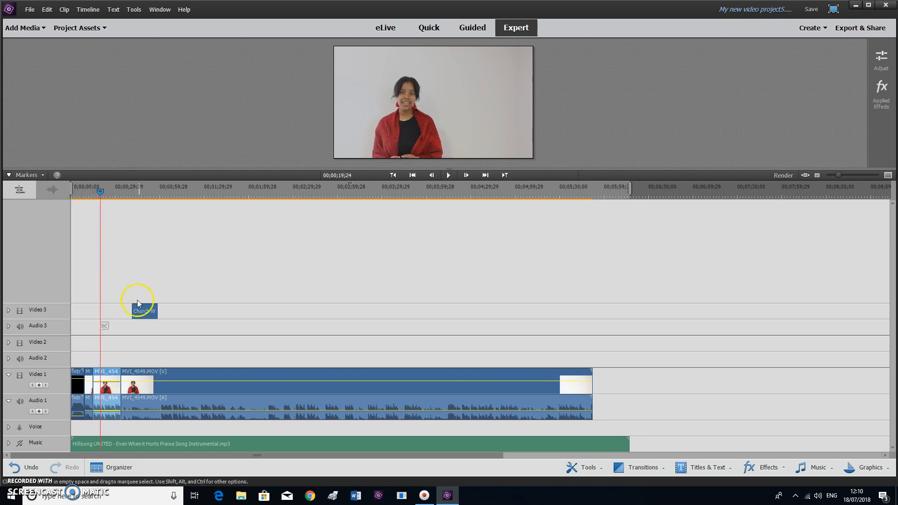
{"action": "left_click_drag", "start_coordinate": [137, 308], "coordinate": [108, 314]}
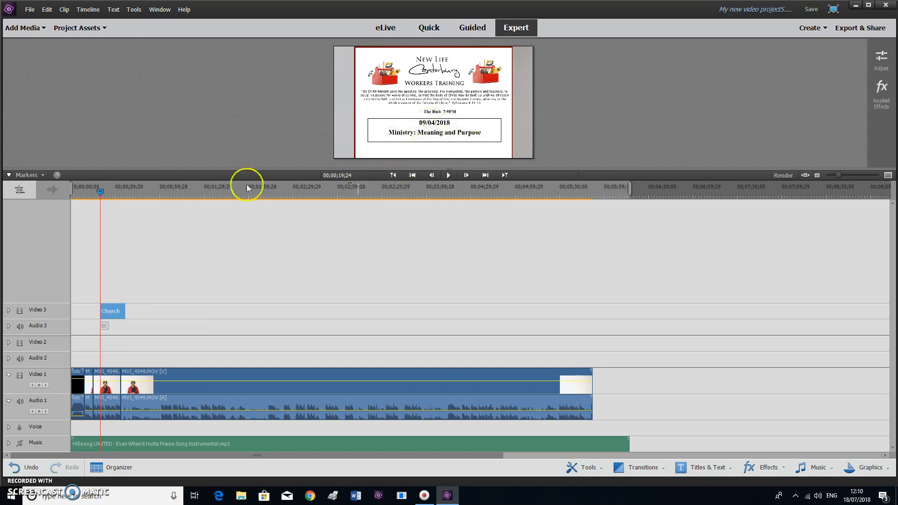
{"action": "key", "text": "space"}
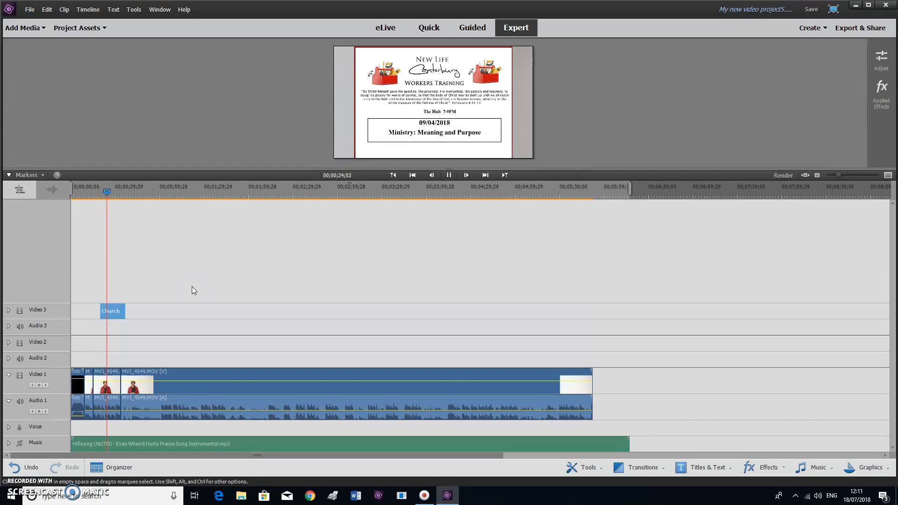
{"action": "key", "text": "space"}
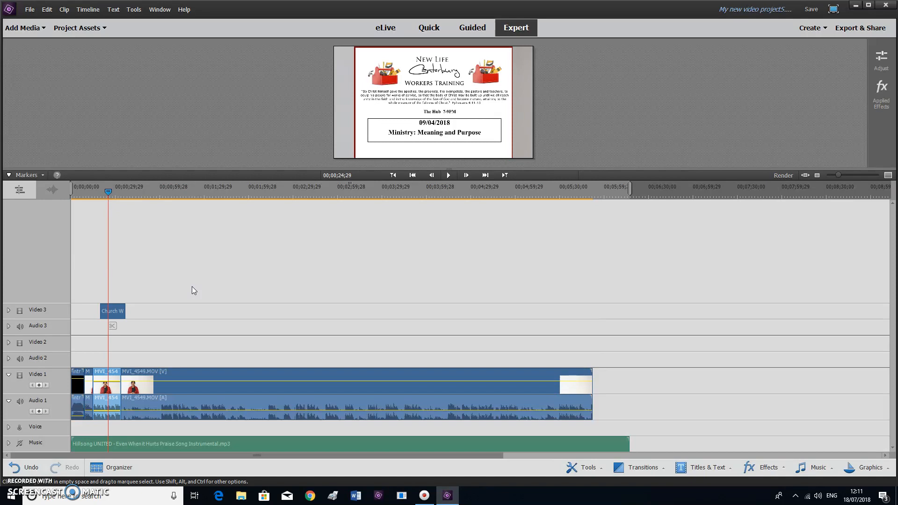
Shorten the Church Workers Training poster, align its start with the middle MVI_4549 segment, and play from 00;00;14;23 to check it
{"action": "left_click", "coordinate": [126, 189]}
{"action": "left_click_drag", "start_coordinate": [112, 194], "coordinate": [82, 198]}
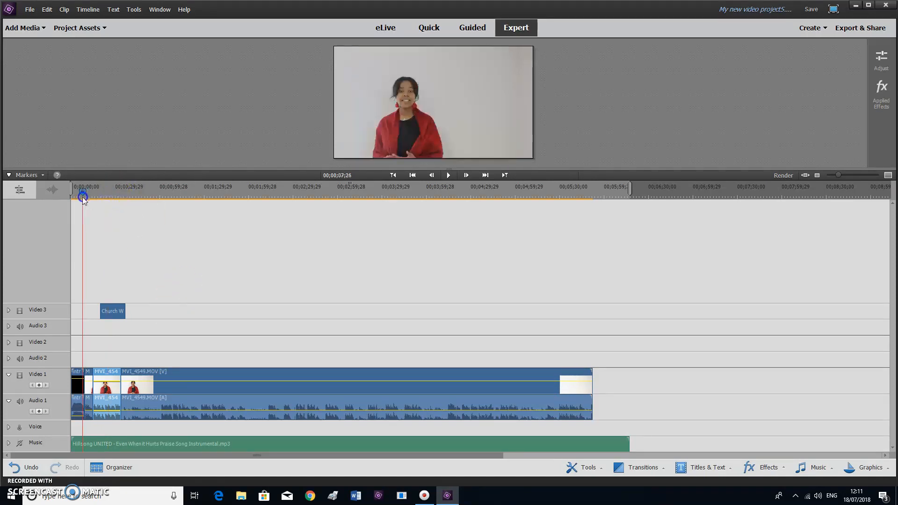
{"action": "left_click", "coordinate": [108, 310]}
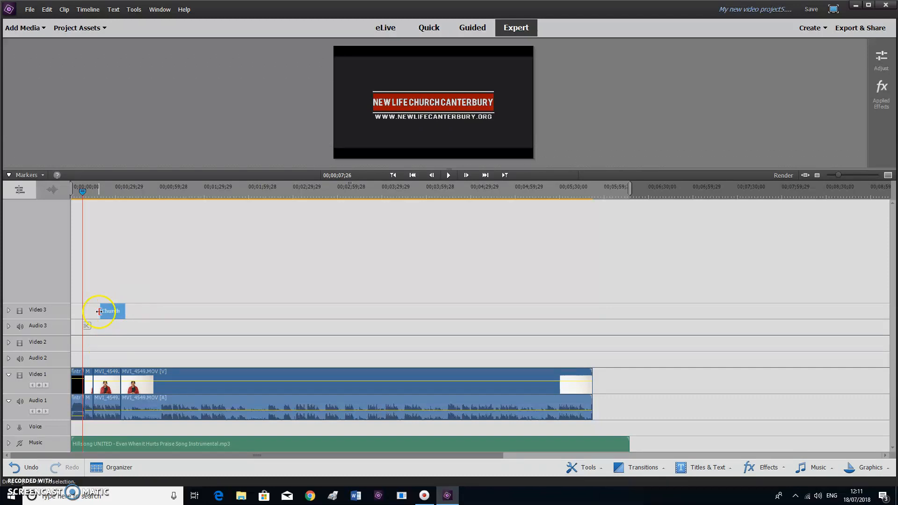
{"action": "mouse_move", "coordinate": [99, 311]}
{"action": "left_mouse_down"}
{"action": "mouse_move", "coordinate": [77, 311]}
{"action": "mouse_move", "coordinate": [171, 316]}
{"action": "mouse_move", "coordinate": [91, 311]}
{"action": "mouse_move", "coordinate": [100, 311]}
{"action": "left_mouse_up"}
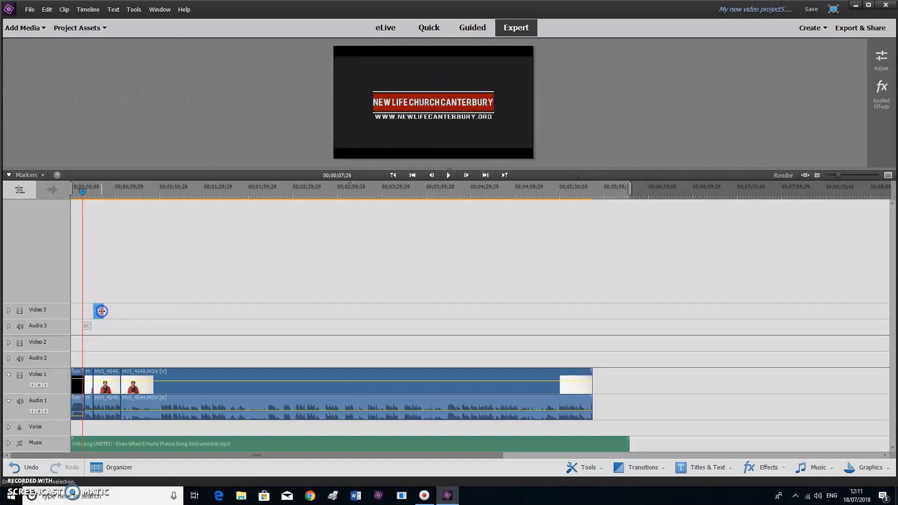
{"action": "left_click", "coordinate": [80, 217]}
{"action": "left_click_drag", "start_coordinate": [84, 192], "coordinate": [92, 189]}
{"action": "key", "text": "space"}
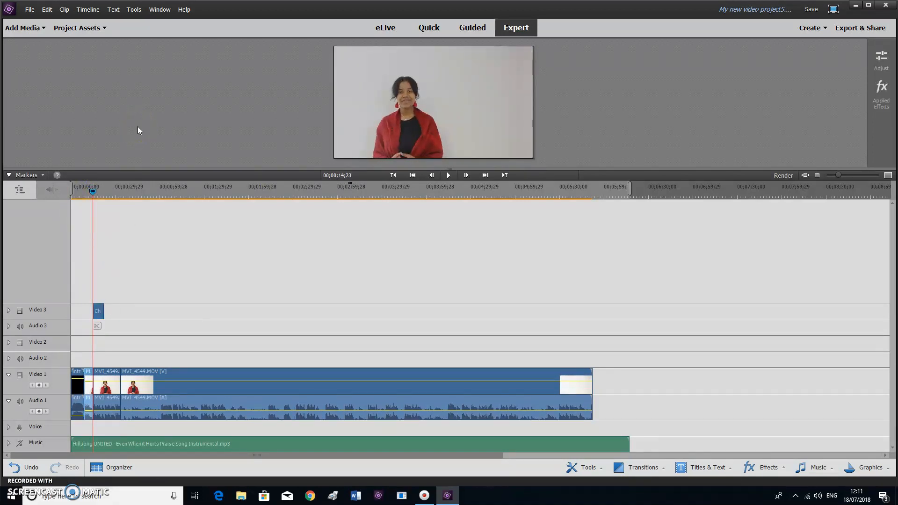
{"action": "key", "text": "space"}
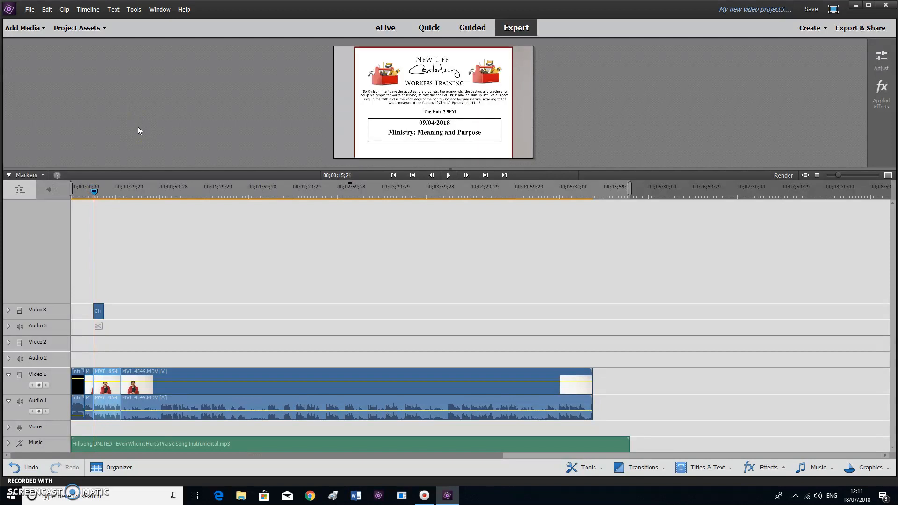
Enlarge the Church Workers Training poster to fill the full frame width and shift it slightly down so its heading fits
{"action": "left_click", "coordinate": [99, 311]}
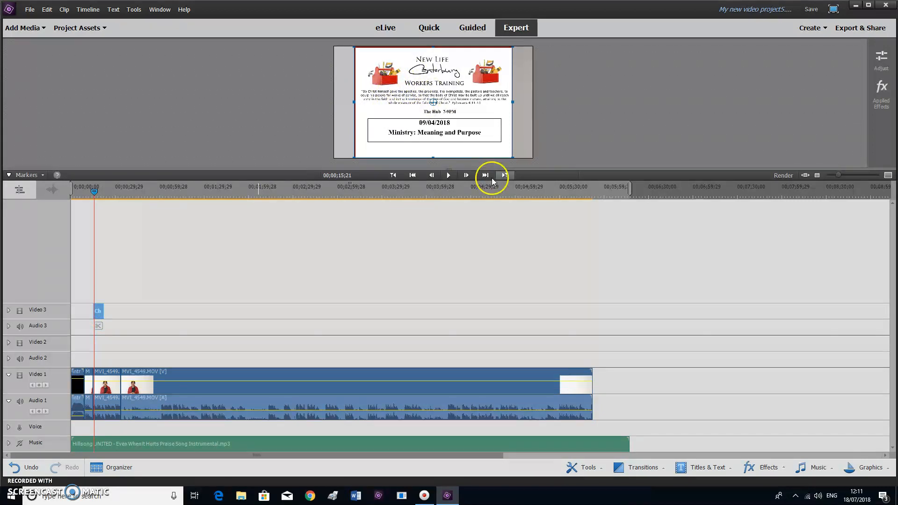
{"action": "left_click_drag", "start_coordinate": [450, 169], "coordinate": [437, 291]}
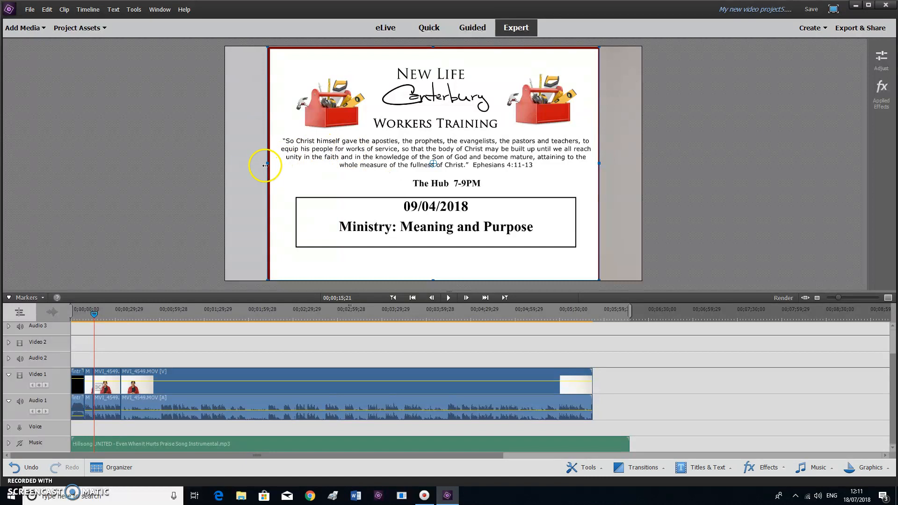
{"action": "left_click_drag", "start_coordinate": [264, 164], "coordinate": [218, 172]}
{"action": "left_click_drag", "start_coordinate": [443, 127], "coordinate": [443, 136]}
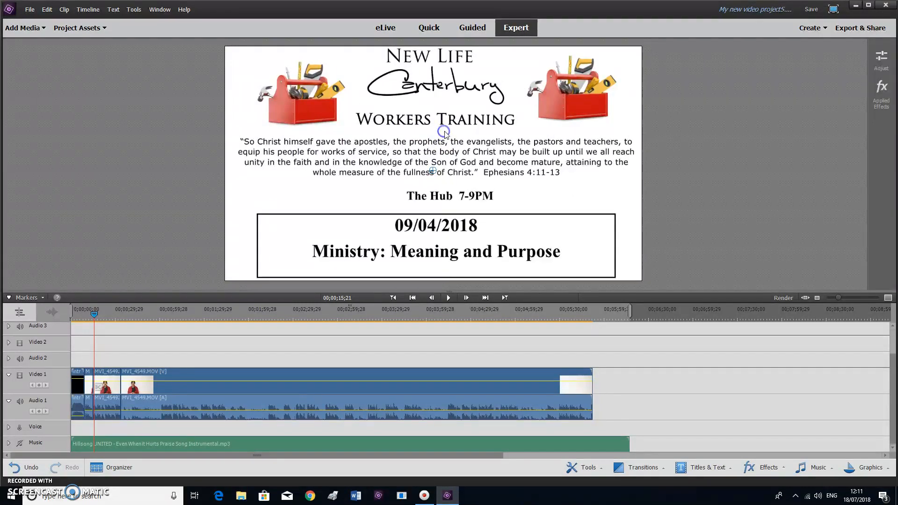
Play the footage from about 00;00;15;04 through the end of the full-frame poster overlay
{"action": "left_click_drag", "start_coordinate": [94, 316], "coordinate": [91, 316]}
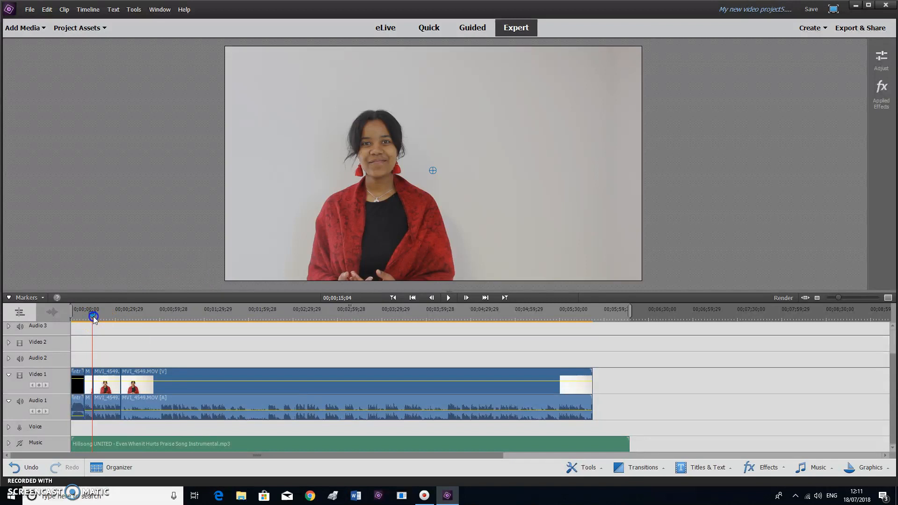
{"action": "left_click", "coordinate": [460, 243]}
{"action": "left_click_drag", "start_coordinate": [446, 288], "coordinate": [451, 243]}
{"action": "key", "text": "space"}
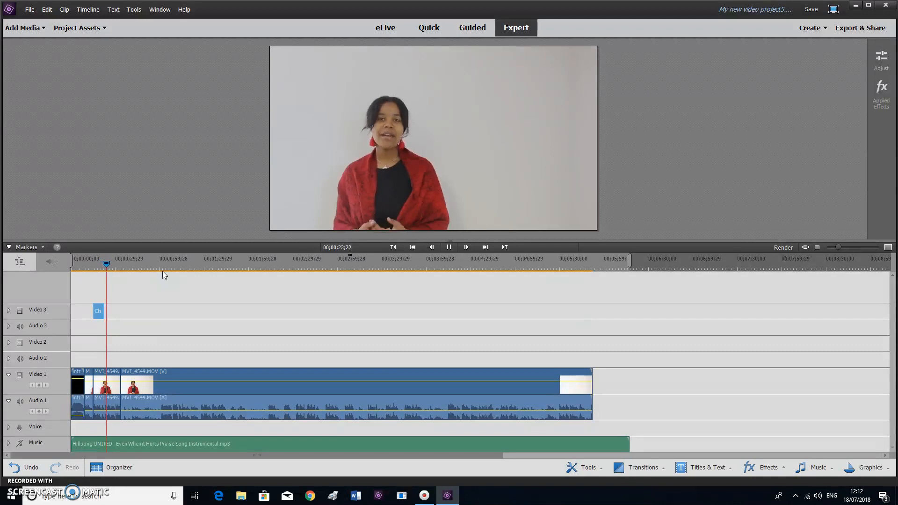
{"action": "key", "text": "space"}
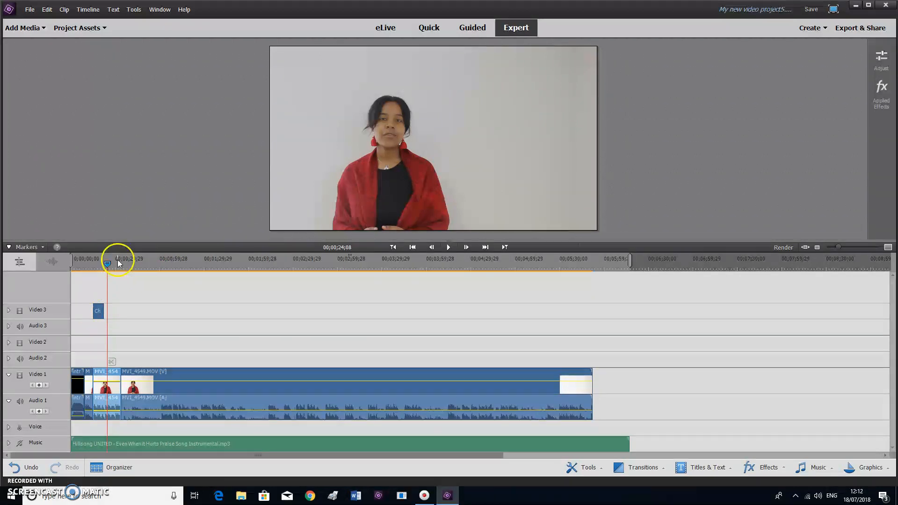
Return the playhead to the start and add a 1-second Cross Dissolve centred between the first and middle MVI_4549 segments
{"action": "left_click_drag", "start_coordinate": [108, 263], "coordinate": [72, 264]}
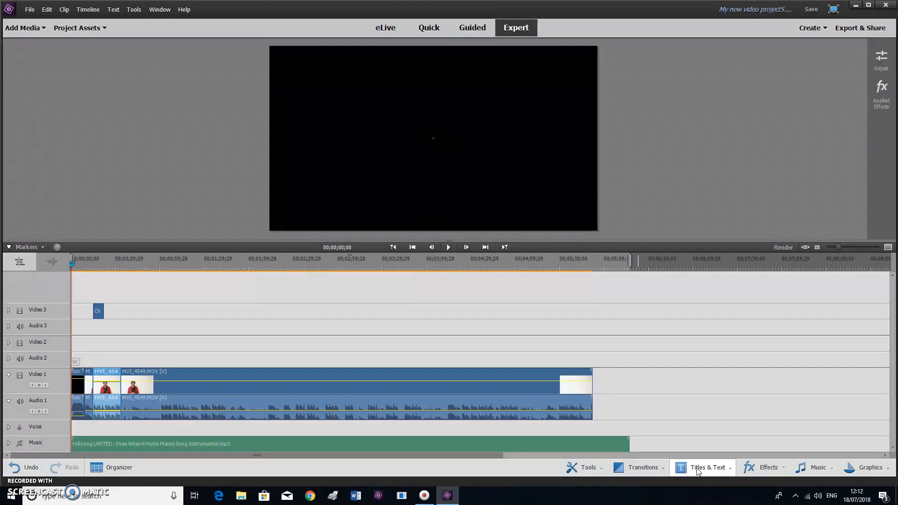
{"action": "left_click", "coordinate": [639, 473]}
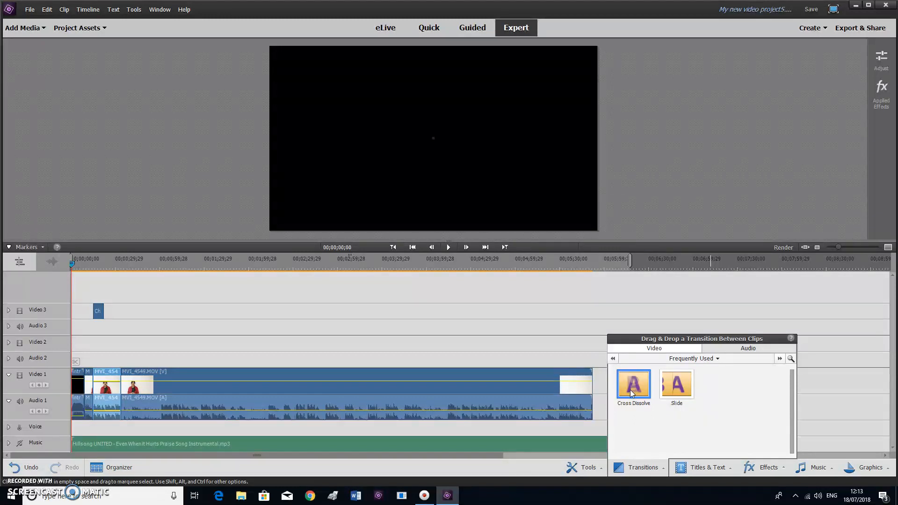
{"action": "left_click_drag", "start_coordinate": [635, 392], "coordinate": [94, 372]}
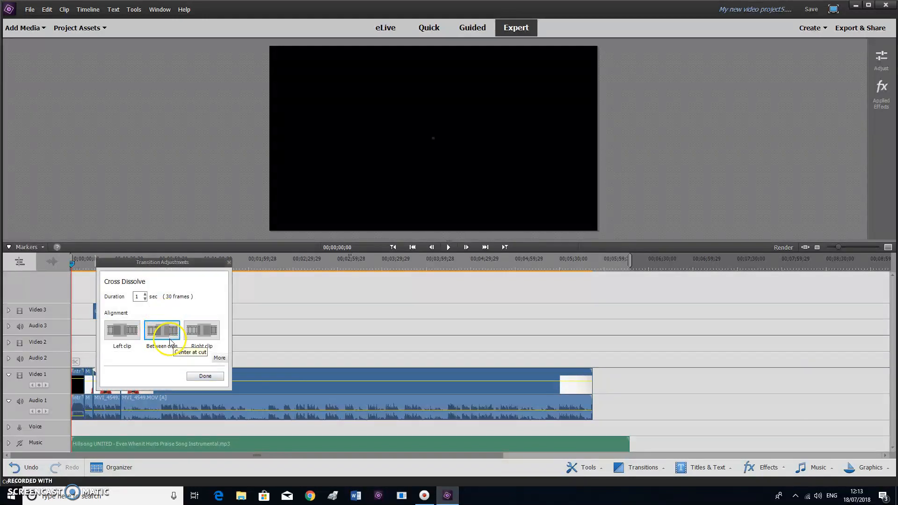
{"action": "left_click", "coordinate": [202, 375]}
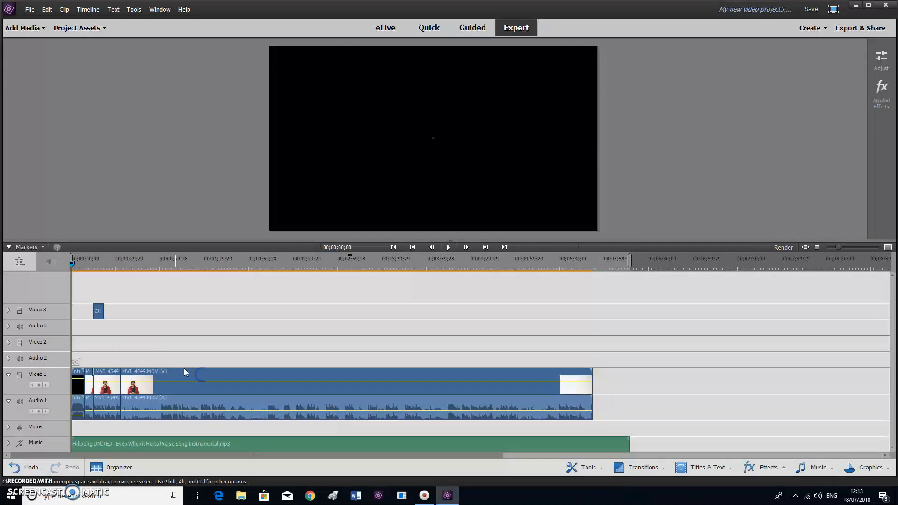
Move the poster on Video 3 clear of the cut, to about 00;00;38, and play the footage across the Cross Dissolve
{"action": "left_click", "coordinate": [89, 268]}
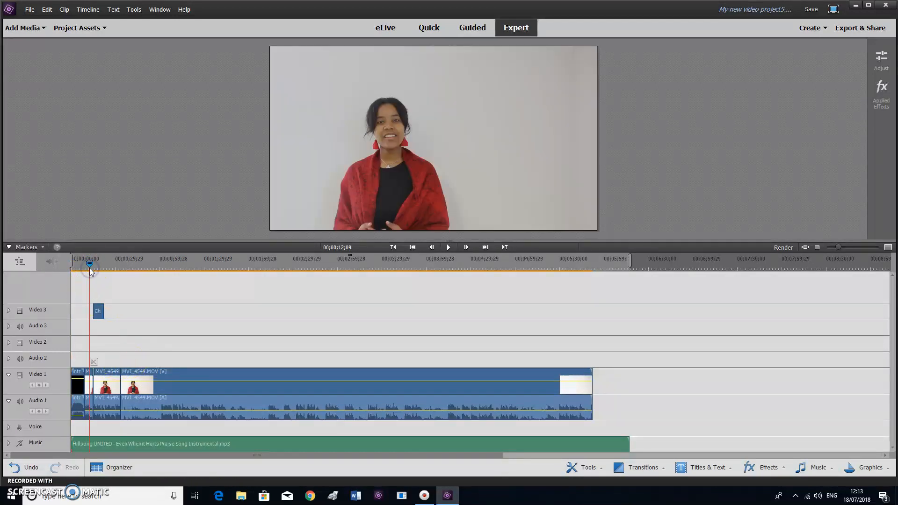
{"action": "key", "text": "space"}
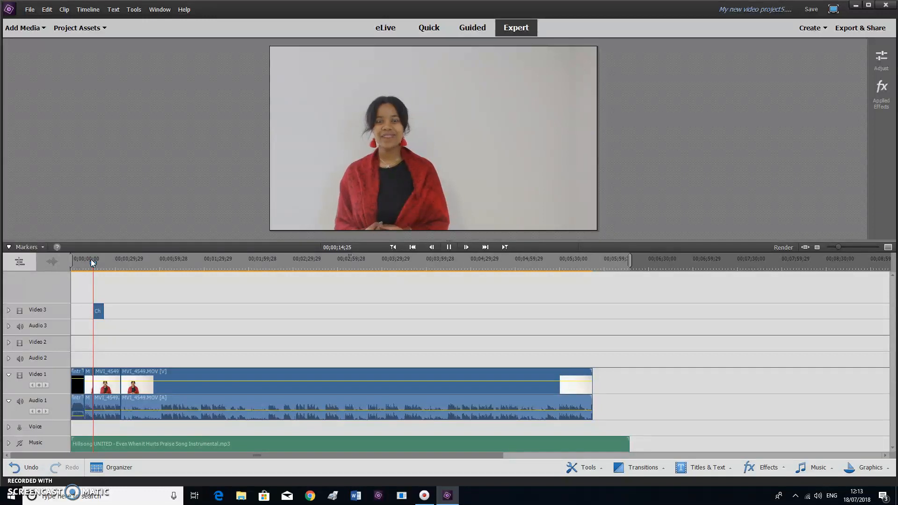
{"action": "left_click", "coordinate": [103, 313]}
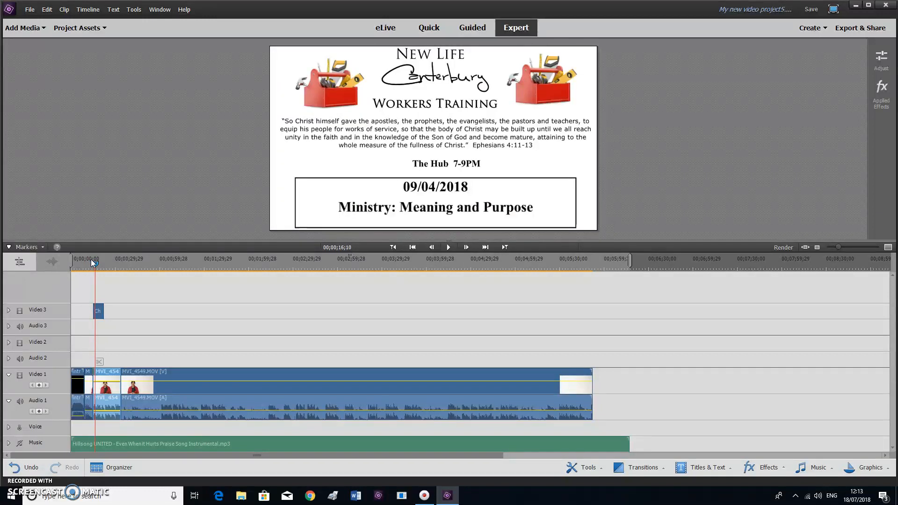
{"action": "left_click_drag", "start_coordinate": [103, 314], "coordinate": [136, 314]}
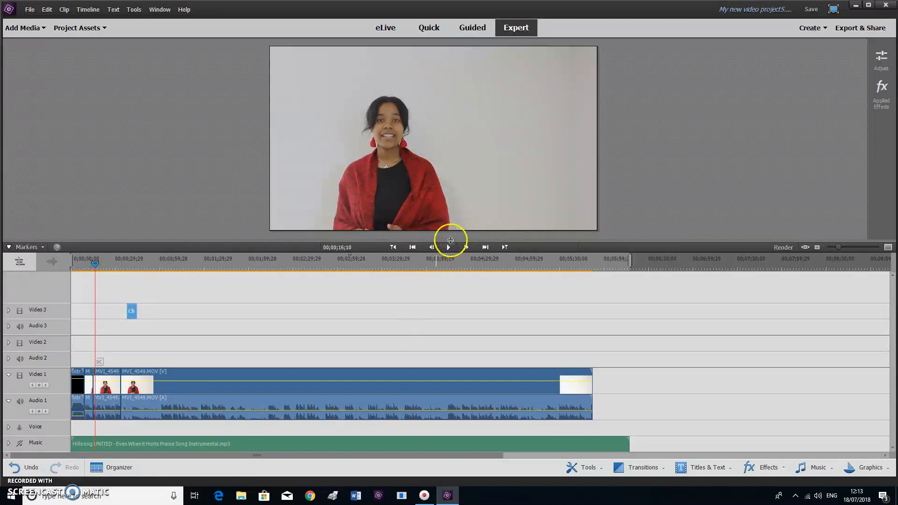
{"action": "left_click_drag", "start_coordinate": [450, 240], "coordinate": [449, 291]}
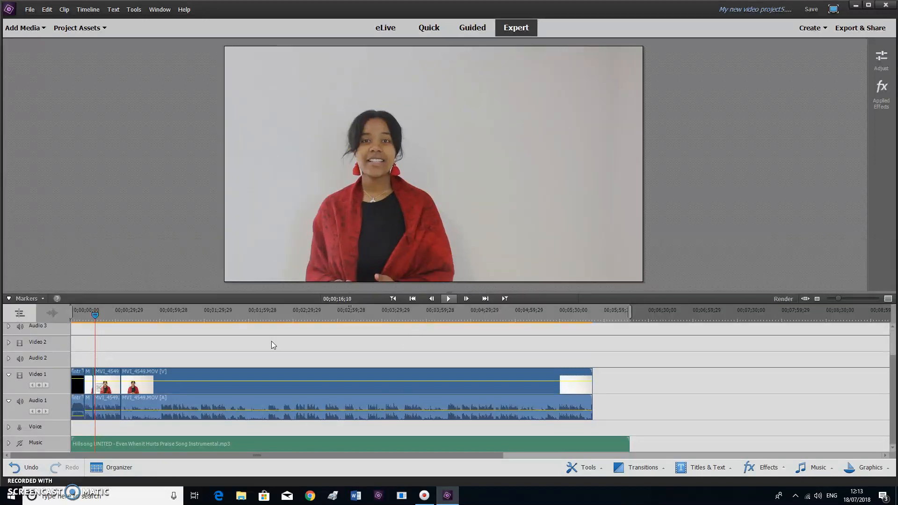
{"action": "left_click_drag", "start_coordinate": [94, 315], "coordinate": [91, 316]}
{"action": "key", "text": "space"}
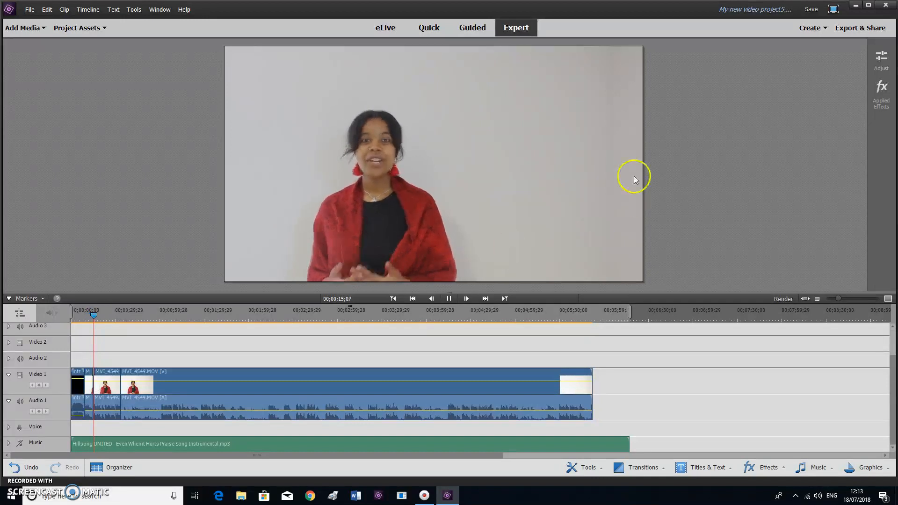
{"action": "left_click", "coordinate": [373, 171]}
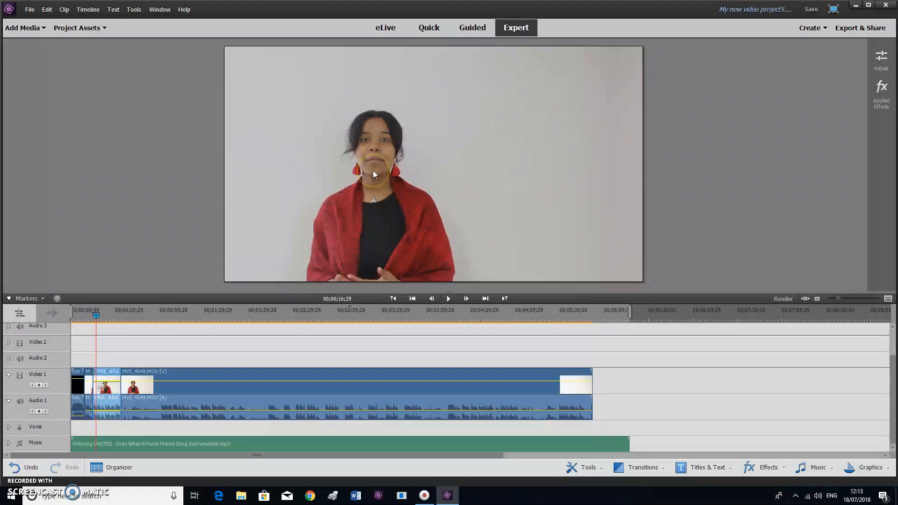
Set the playhead to 00;00;04;03 and add a 1-second Cross Dissolve centred between the intro clip and the first MVI_4549 segment
{"action": "scroll", "coordinate": [141, 365], "scroll_direction": "up", "scroll_amount": 1}
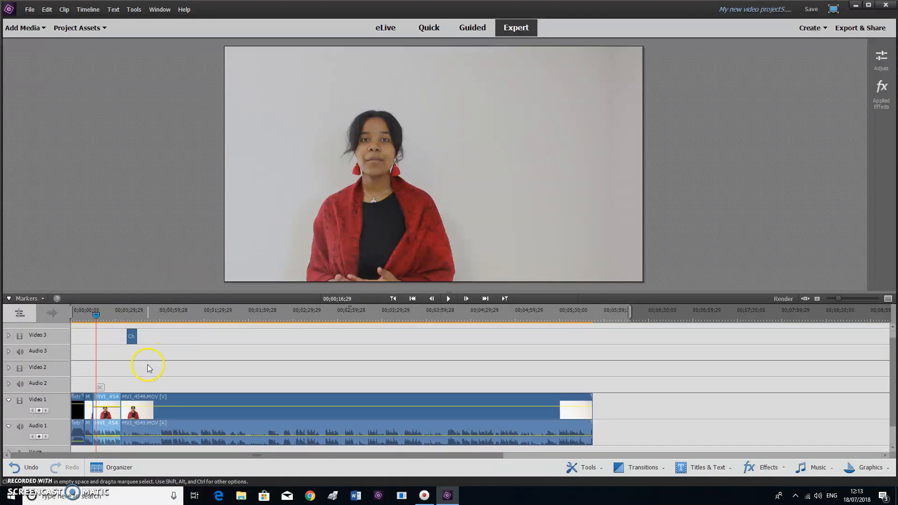
{"action": "scroll", "coordinate": [151, 368], "scroll_direction": "down", "scroll_amount": 1}
{"action": "left_click_drag", "start_coordinate": [97, 314], "coordinate": [73, 322]}
{"action": "left_click", "coordinate": [80, 374]}
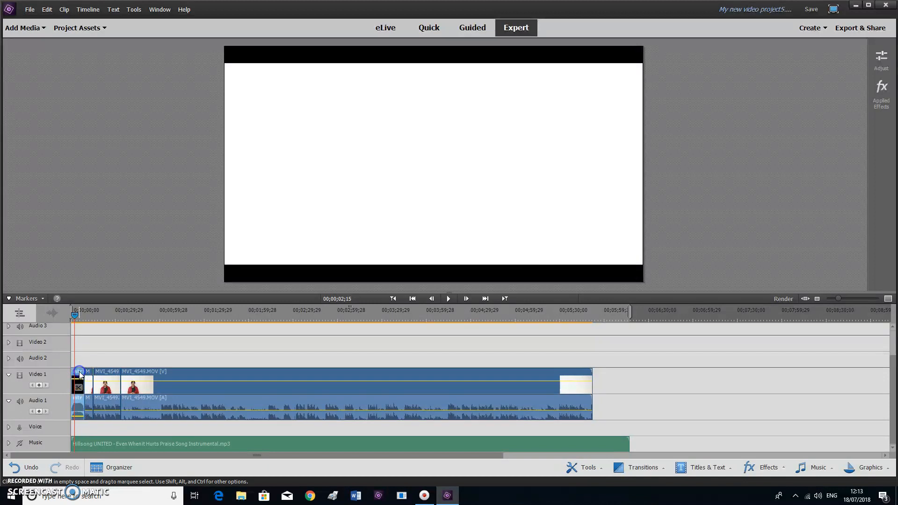
{"action": "mouse_move", "coordinate": [75, 313]}
{"action": "left_mouse_down"}
{"action": "mouse_move", "coordinate": [87, 312]}
{"action": "mouse_move", "coordinate": [78, 313]}
{"action": "left_mouse_up"}
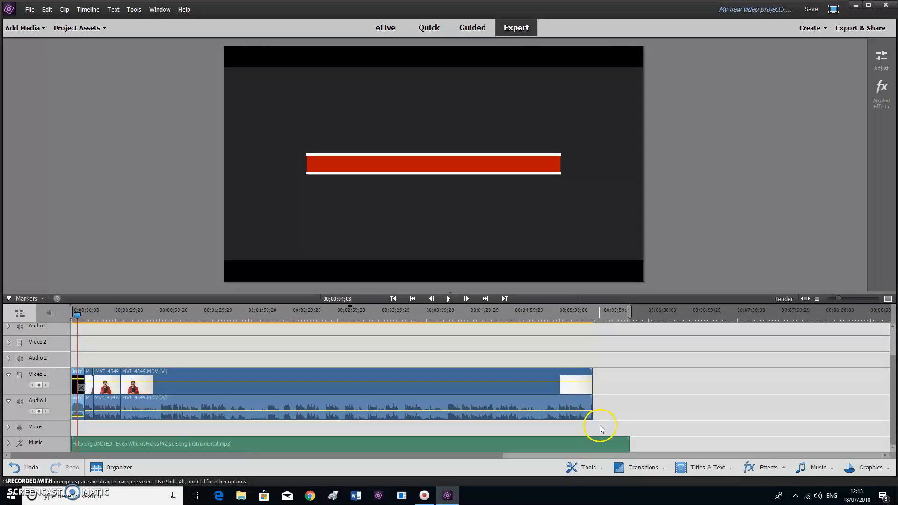
{"action": "left_click", "coordinate": [637, 467]}
{"action": "left_click_drag", "start_coordinate": [635, 388], "coordinate": [94, 375]}
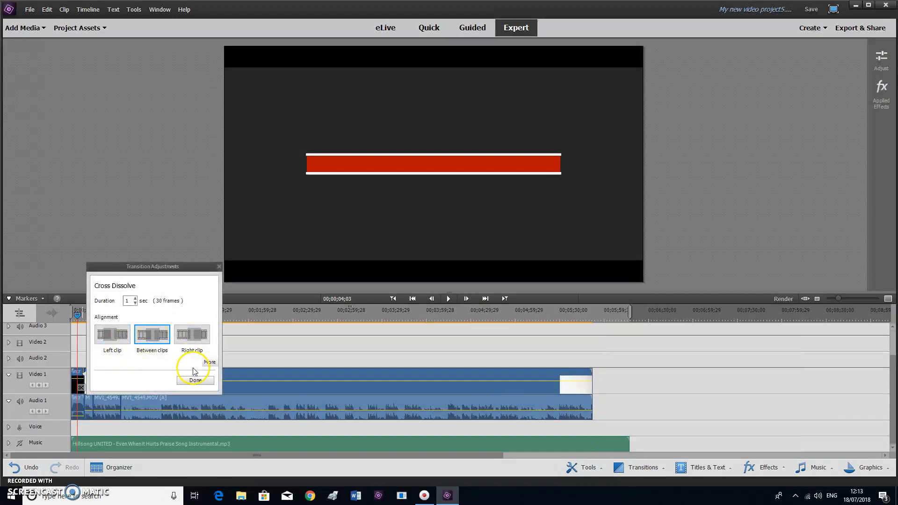
{"action": "left_click", "coordinate": [195, 380]}
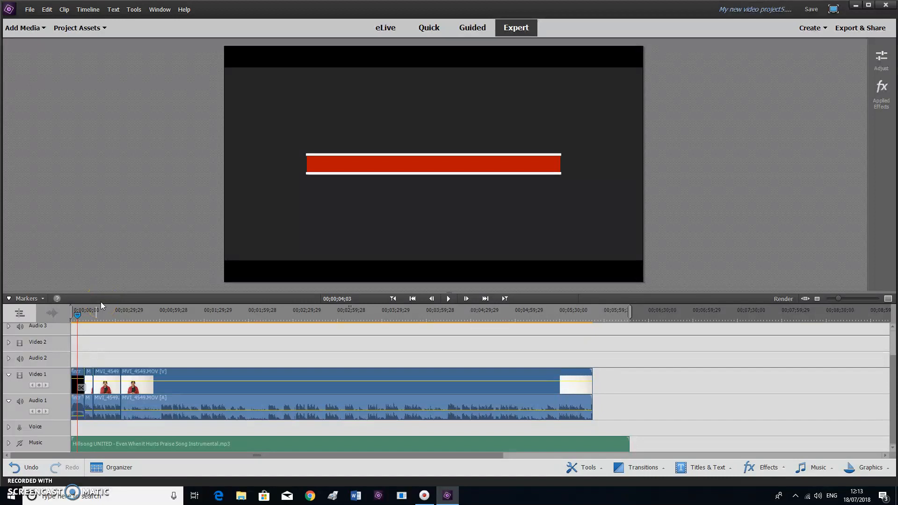
Play the footage from 00;00;04;03 across the intro transition and leave the playhead at 00;00;10;21
{"action": "key", "text": "space"}
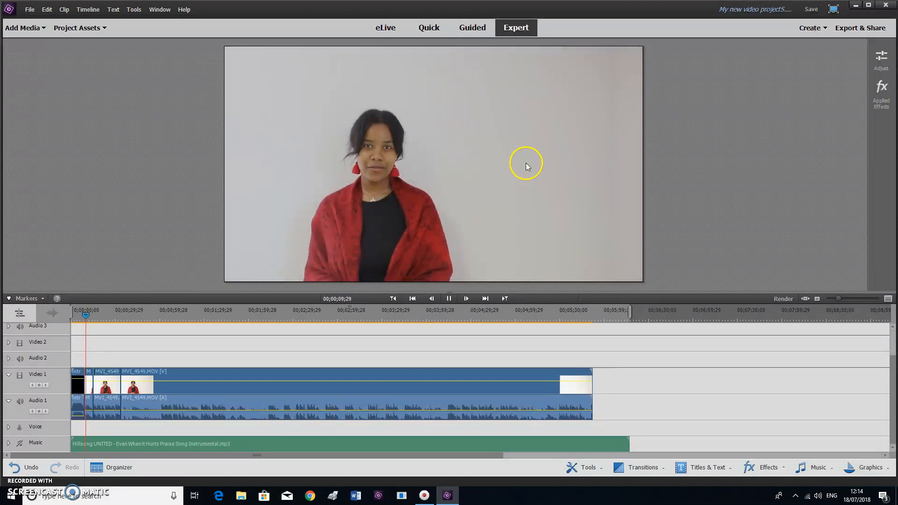
{"action": "left_click", "coordinate": [526, 165]}
{"action": "left_click_drag", "start_coordinate": [85, 318], "coordinate": [86, 318]}
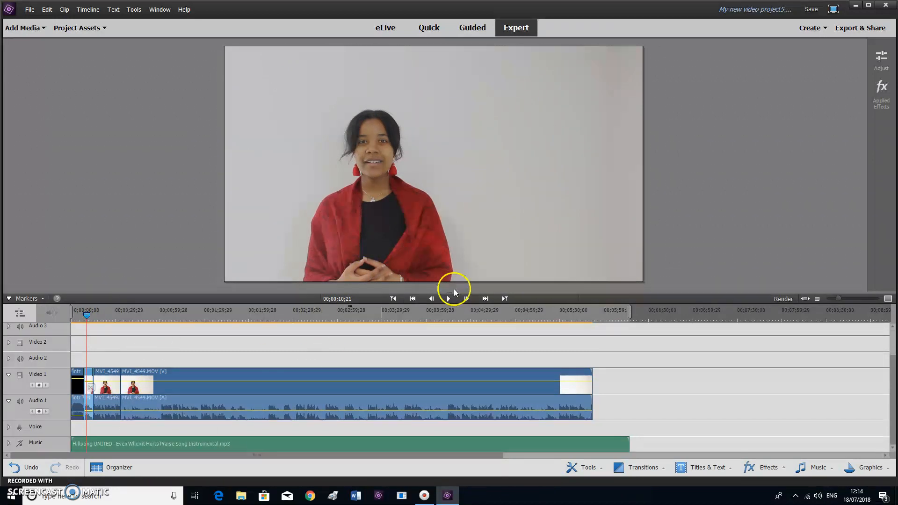
{"action": "mouse_move", "coordinate": [446, 255]}
{"action": "left_mouse_down"}
{"action": "mouse_move", "coordinate": [445, 235]}
{"action": "mouse_move", "coordinate": [442, 258]}
{"action": "left_mouse_up"}
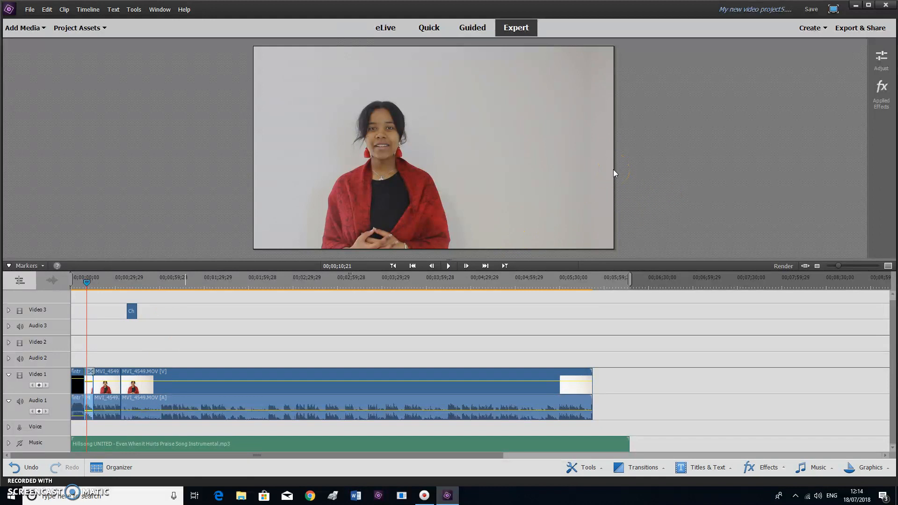
Open the Lighting adjustments for the first MVI_4549 segment
{"action": "left_click", "coordinate": [881, 61]}
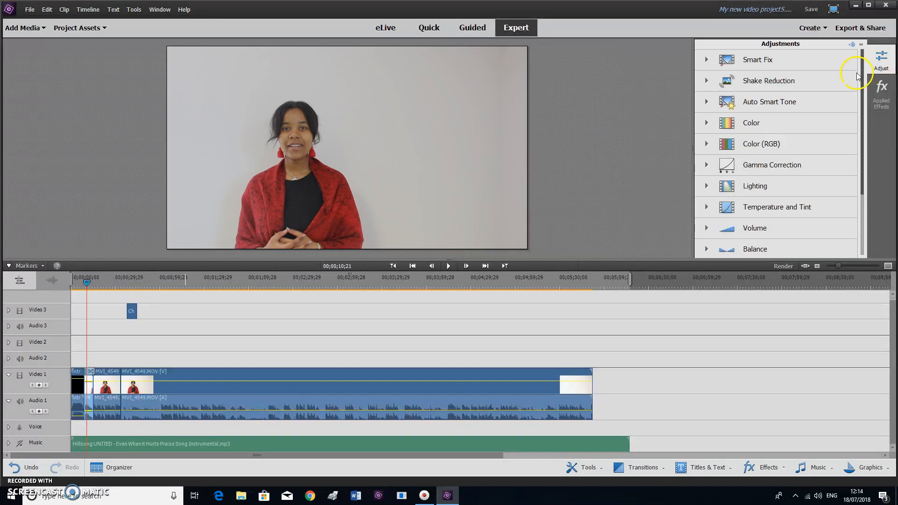
{"action": "scroll", "coordinate": [751, 230], "scroll_direction": "down", "scroll_amount": 3}
{"action": "scroll", "coordinate": [751, 231], "scroll_direction": "up", "scroll_amount": 3}
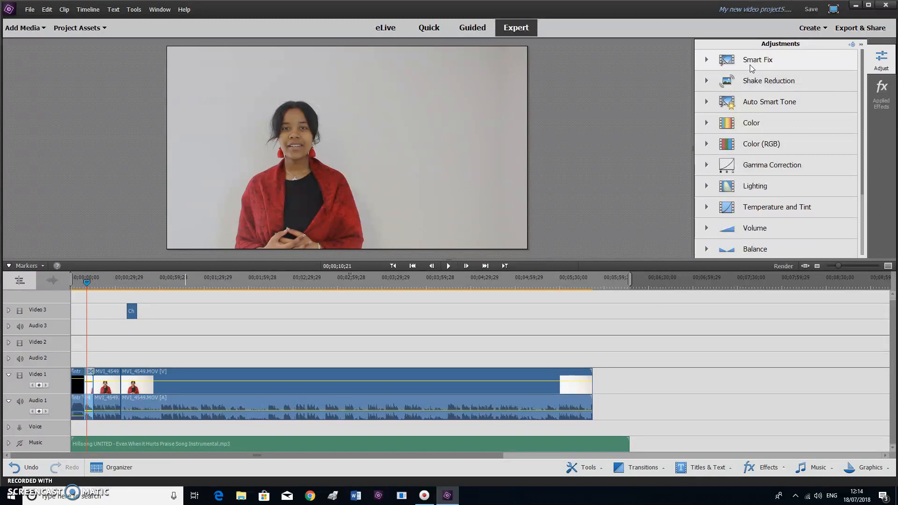
{"action": "left_click", "coordinate": [753, 92]}
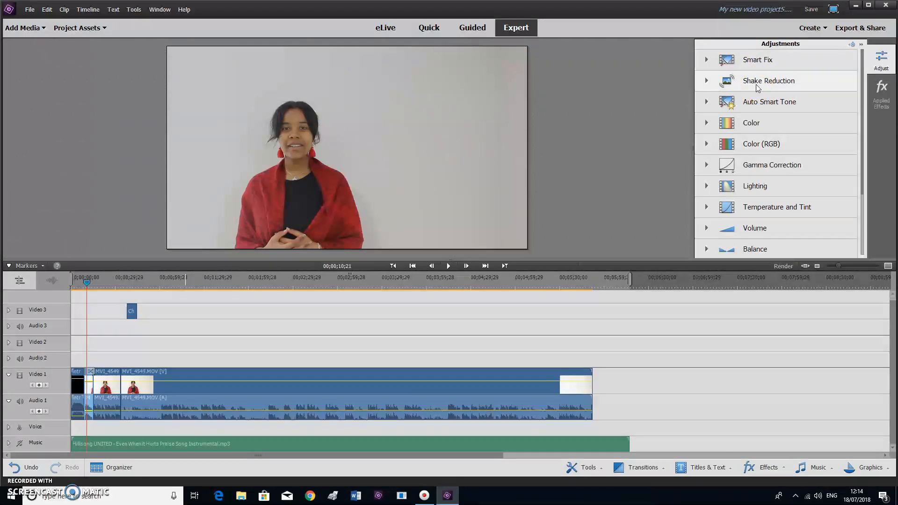
{"action": "left_click", "coordinate": [756, 188]}
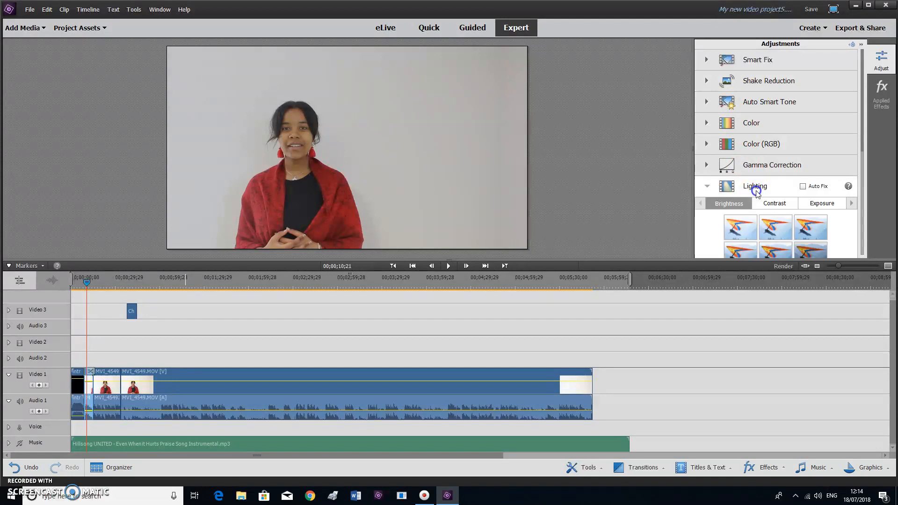
Try several Lighting brightness presets on the first MVI_4549 segment, from lightest to darker, and reset the adjustment
{"action": "left_click", "coordinate": [747, 232]}
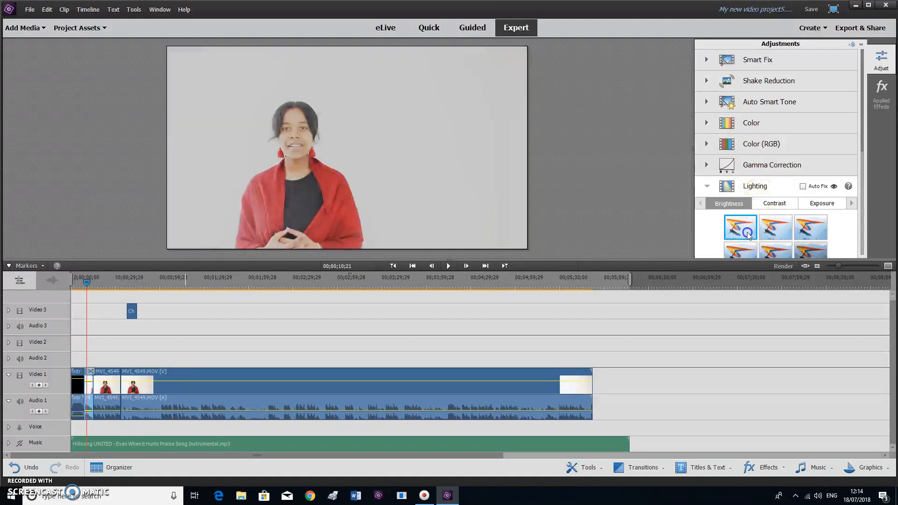
{"action": "left_click", "coordinate": [770, 227]}
{"action": "left_click", "coordinate": [796, 228]}
{"action": "scroll", "coordinate": [753, 231], "scroll_direction": "down", "scroll_amount": 2}
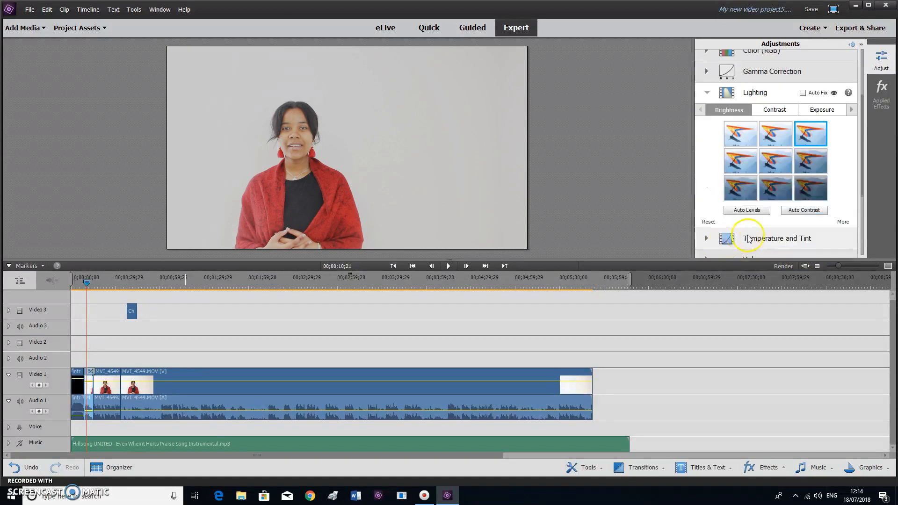
{"action": "left_click", "coordinate": [743, 163]}
{"action": "left_click", "coordinate": [773, 162]}
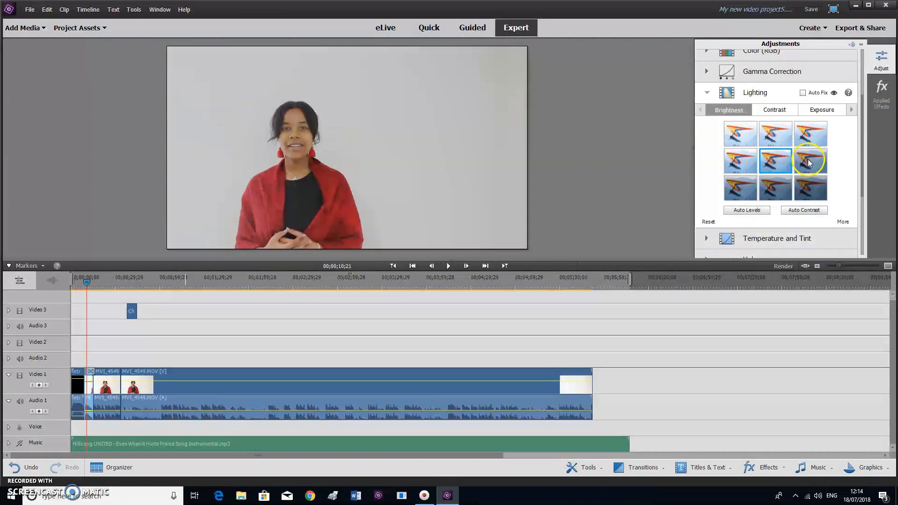
{"action": "left_click", "coordinate": [807, 160]}
{"action": "left_click", "coordinate": [771, 160]}
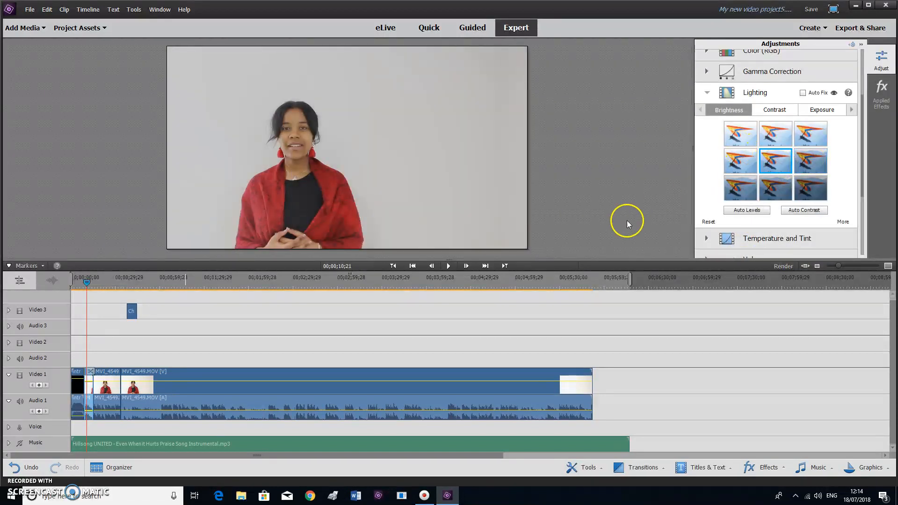
{"action": "left_click", "coordinate": [707, 221]}
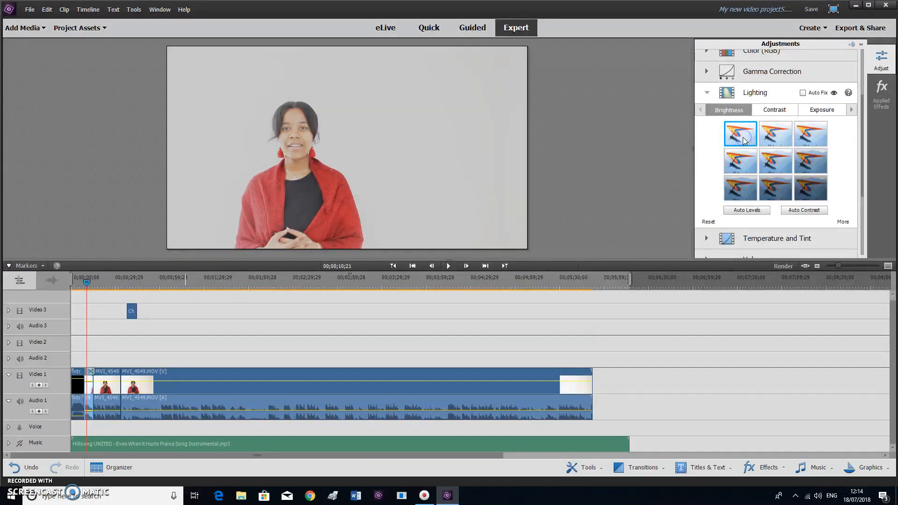
Compare the brightness presets on the first MVI_4549 segment and apply the third preset of the first row
{"action": "left_click", "coordinate": [770, 134]}
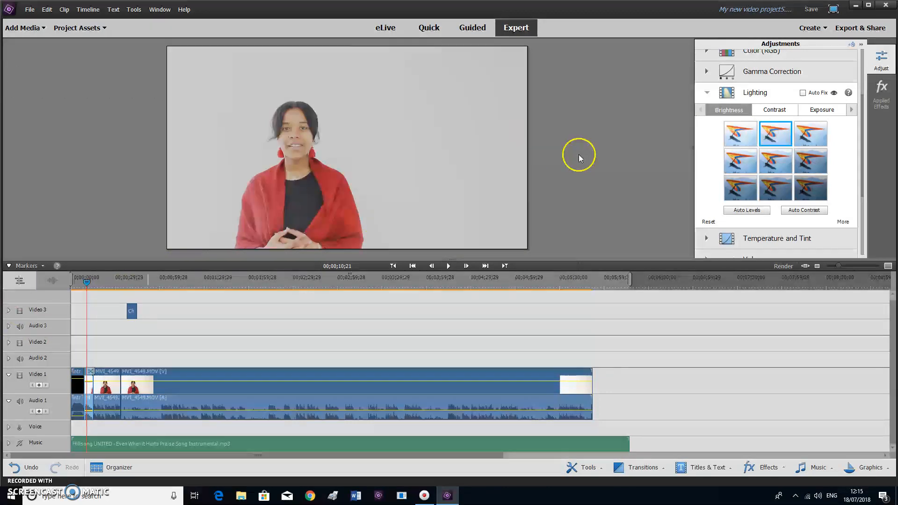
{"action": "left_click", "coordinate": [808, 137]}
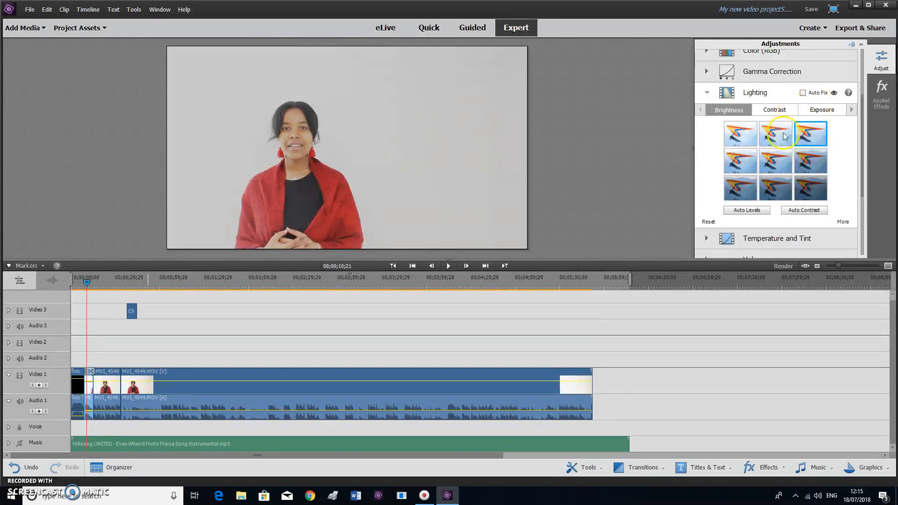
{"action": "left_click", "coordinate": [737, 164]}
{"action": "left_click", "coordinate": [785, 160]}
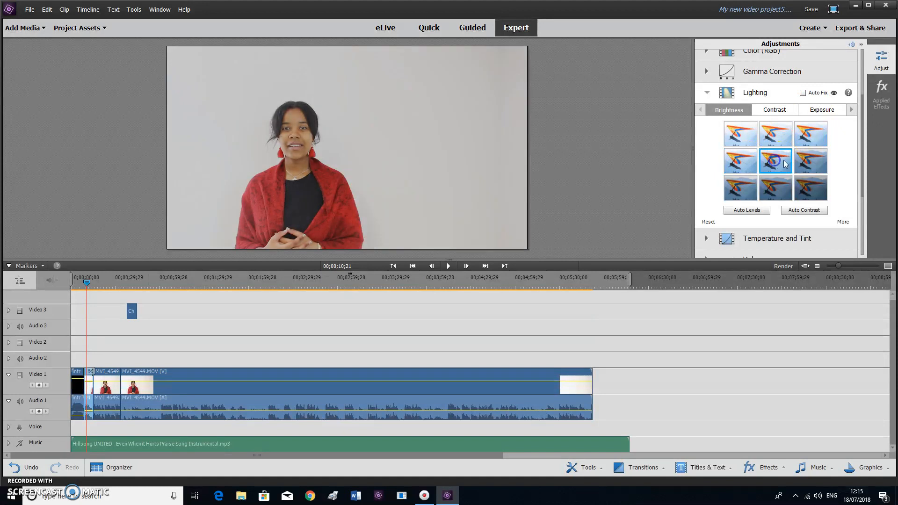
{"action": "left_click", "coordinate": [775, 138]}
{"action": "left_click", "coordinate": [813, 137]}
{"action": "left_click", "coordinate": [800, 141]}
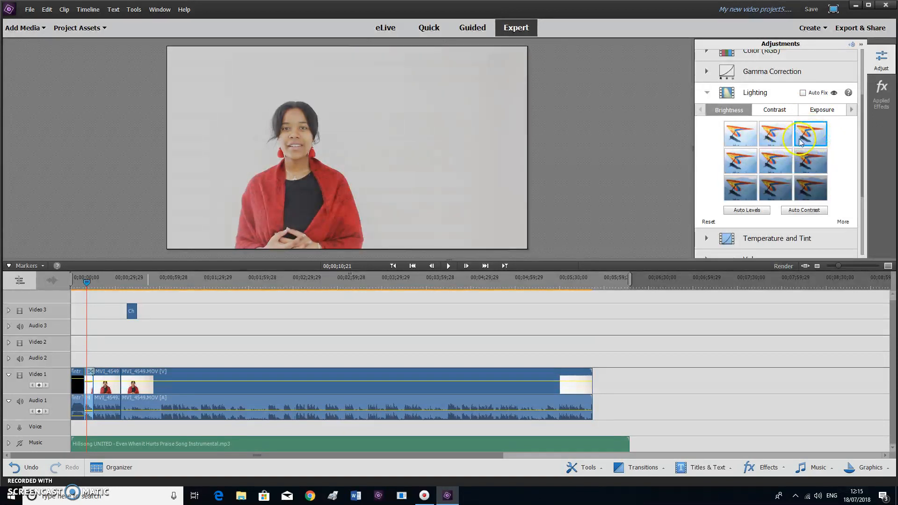
Play the footage from 00;00;10;03 across the cut to the middle MVI_4549 segment and stop at 00;00;16;12
{"action": "mouse_move", "coordinate": [86, 283]}
{"action": "left_mouse_down"}
{"action": "mouse_move", "coordinate": [76, 285]}
{"action": "mouse_move", "coordinate": [86, 282]}
{"action": "left_mouse_up"}
{"action": "left_click", "coordinate": [89, 262]}
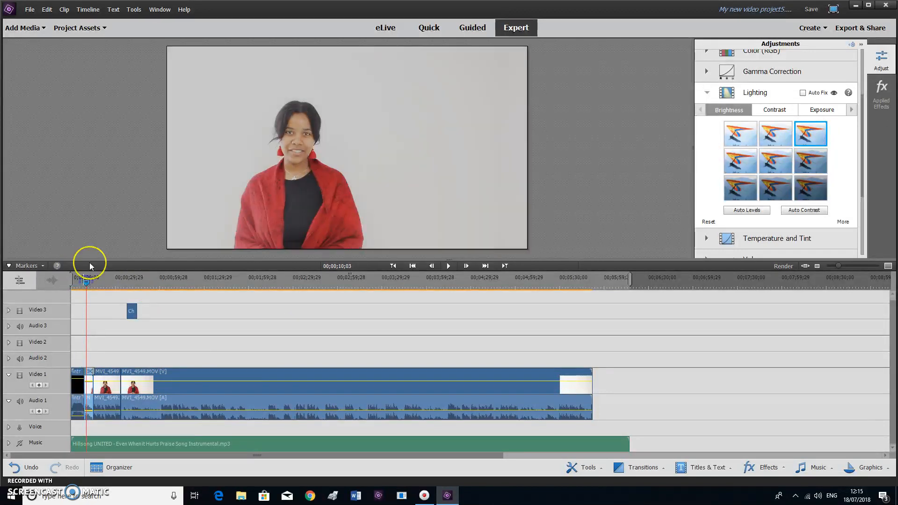
{"action": "key", "text": "space"}
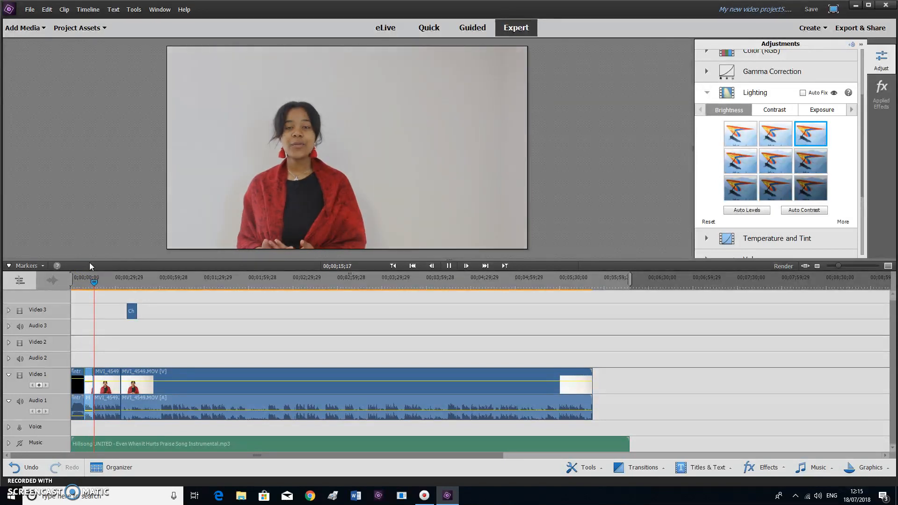
{"action": "key", "text": "space"}
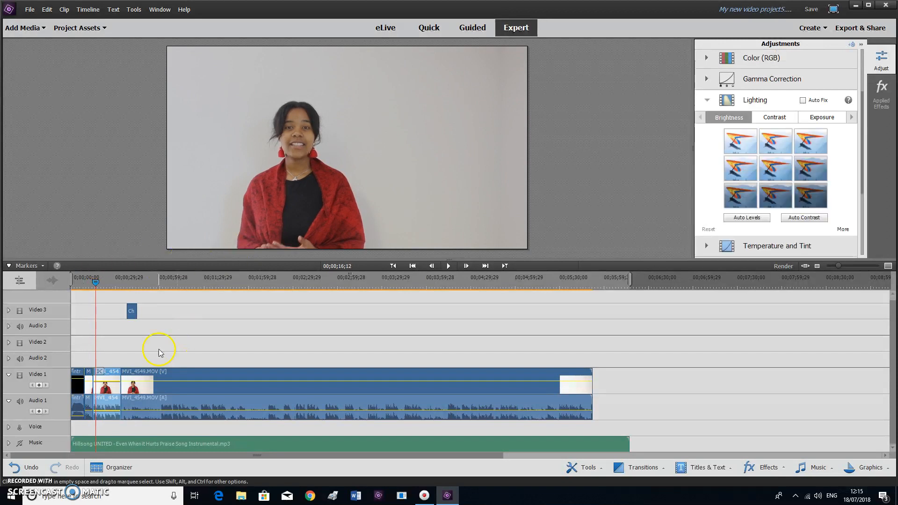
Return the playhead to 00;00;09;23 and apply the first Lighting contrast preset to the middle MVI_4549 segment
{"action": "left_click_drag", "start_coordinate": [94, 282], "coordinate": [85, 283]}
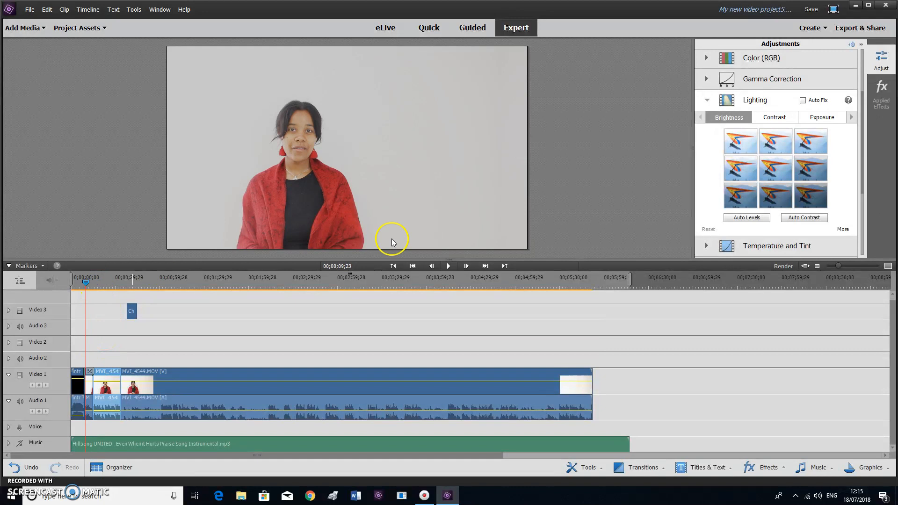
{"action": "left_click", "coordinate": [772, 118]}
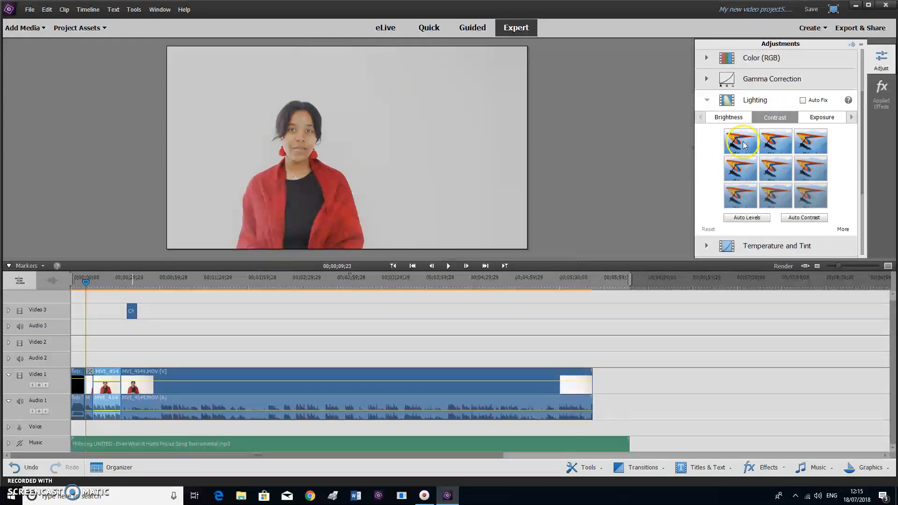
{"action": "left_click", "coordinate": [742, 144]}
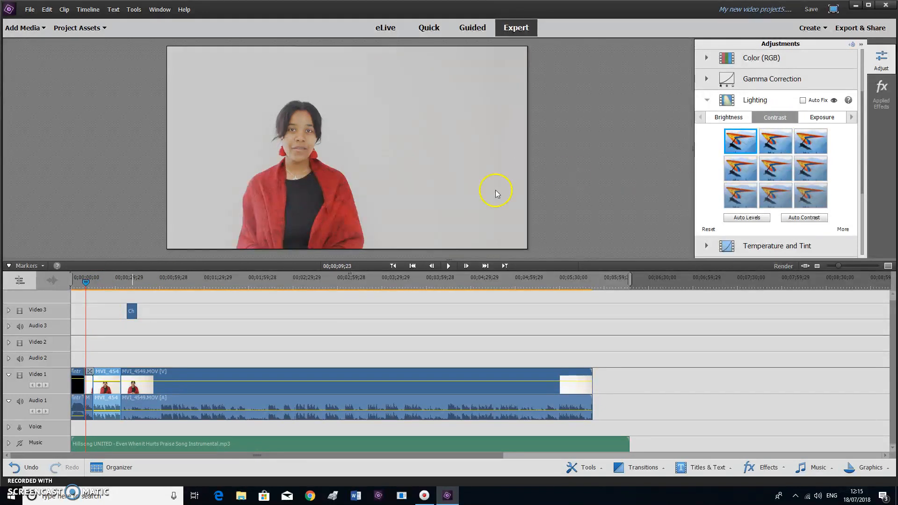
Select the first MVI_4549 segment, compare the brightest presets and reapply the third brightness preset of the first row
{"action": "left_click", "coordinate": [88, 388]}
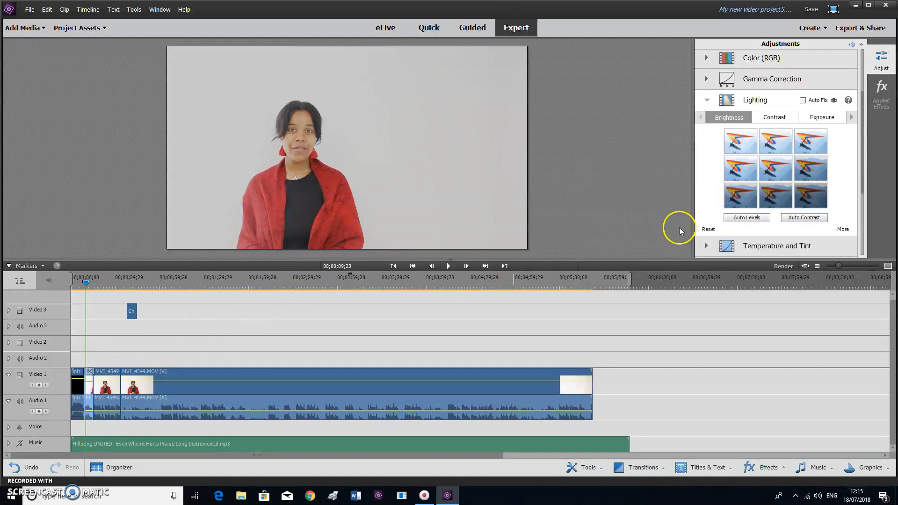
{"action": "left_click", "coordinate": [747, 143]}
{"action": "left_click", "coordinate": [773, 143]}
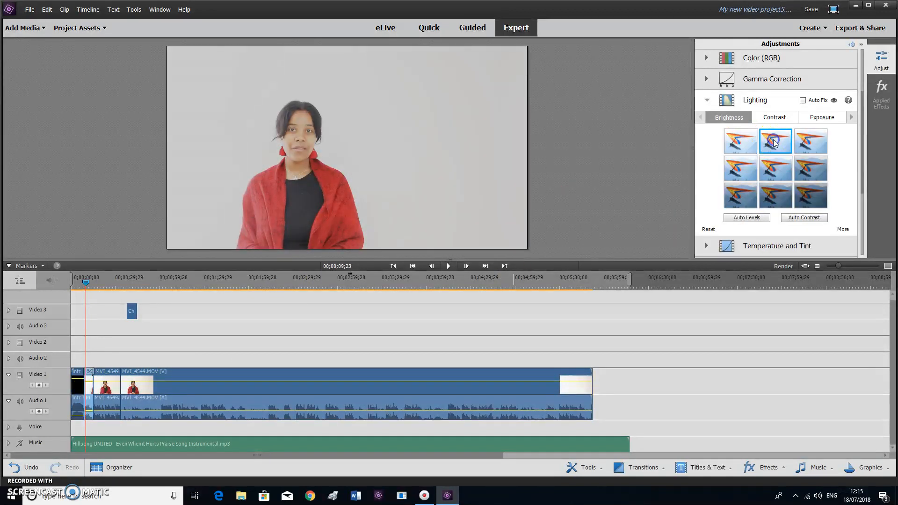
{"action": "left_click", "coordinate": [806, 140]}
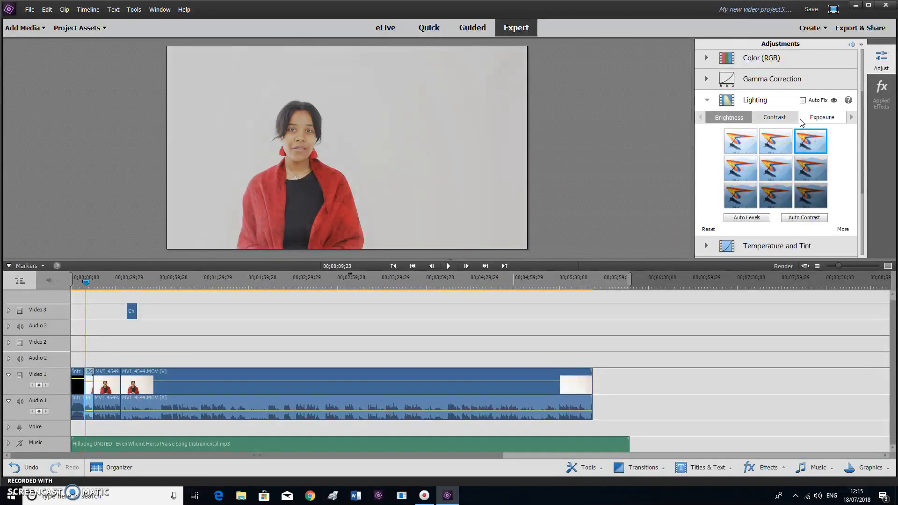
Compare Lighting contrast presets on the first MVI_4549 segment and apply the first preset of the last row
{"action": "left_click", "coordinate": [774, 117]}
{"action": "left_click", "coordinate": [774, 144]}
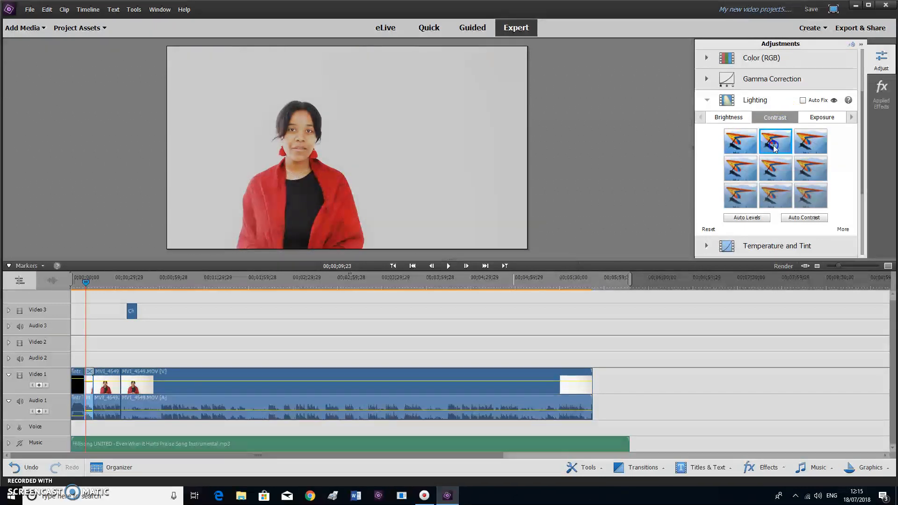
{"action": "left_click", "coordinate": [813, 143]}
{"action": "left_click", "coordinate": [811, 170]}
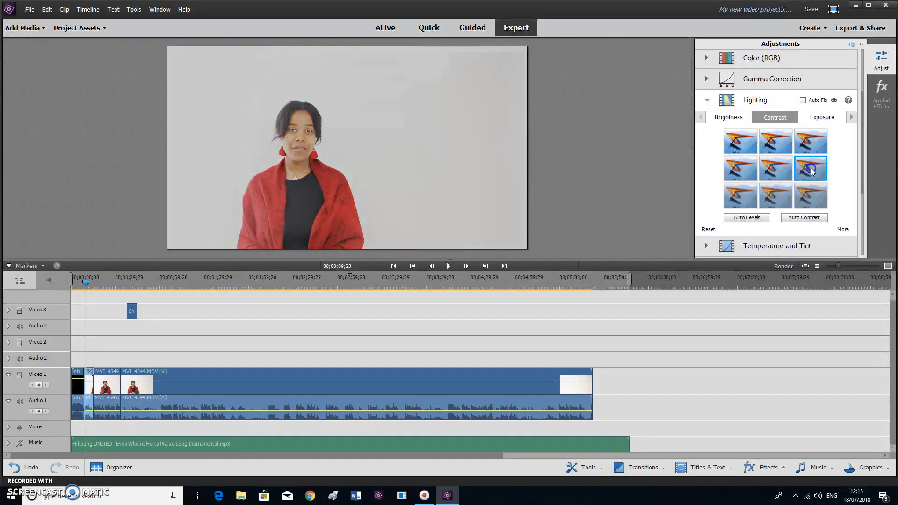
{"action": "left_click", "coordinate": [805, 195]}
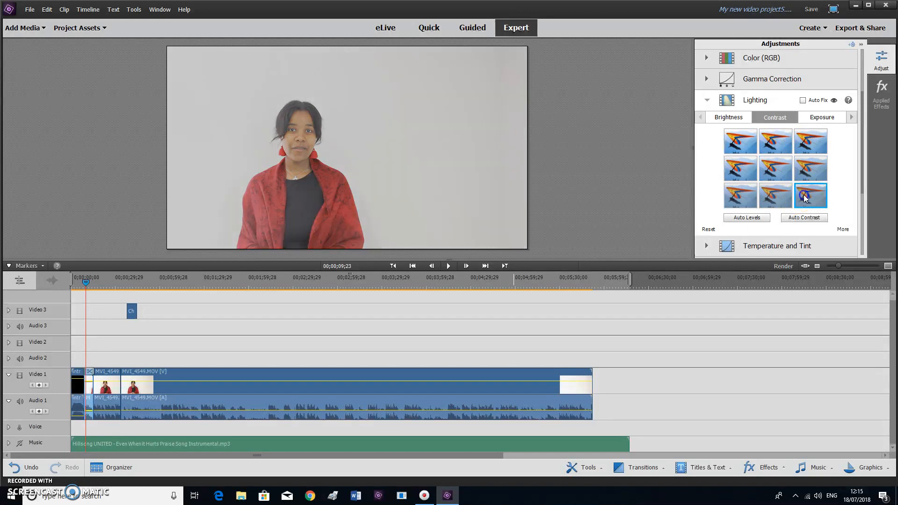
{"action": "left_click", "coordinate": [767, 174]}
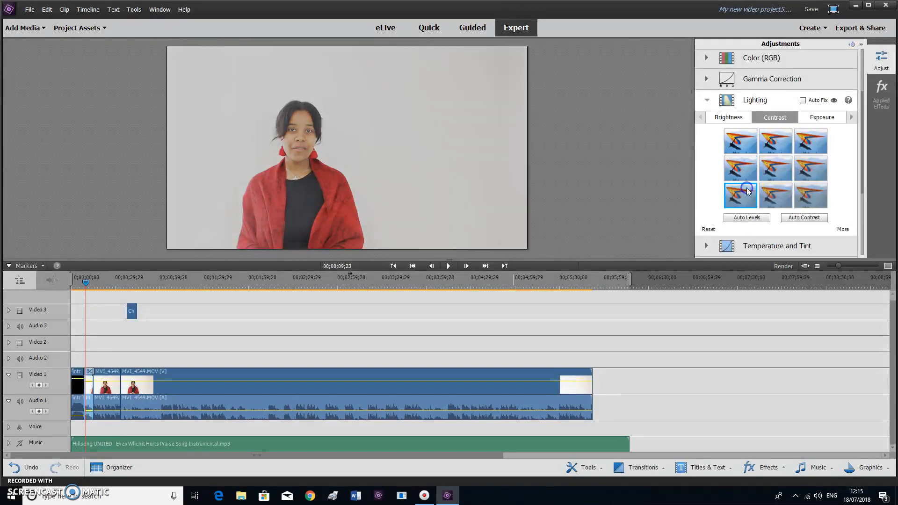